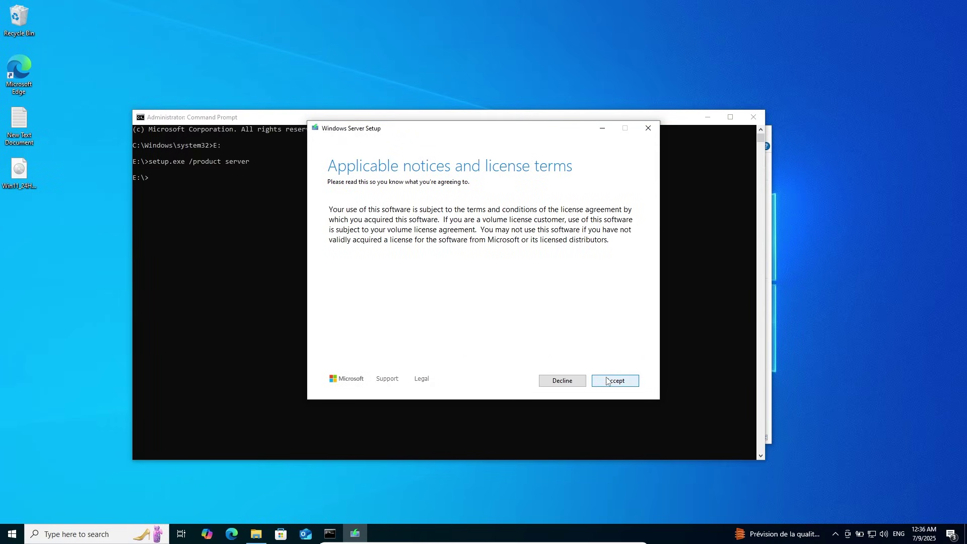
# Accept the license terms in Windows Server Setup.
pyautogui.click(607, 381)
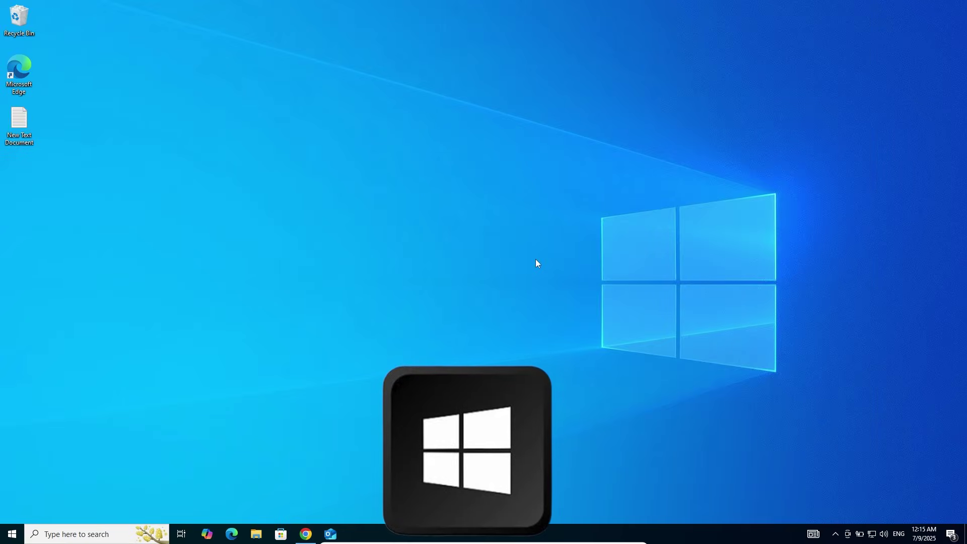
# Open Settings and confirm that Time & Language > Region shows United States, then minimise Settings.
pyautogui.press('super')
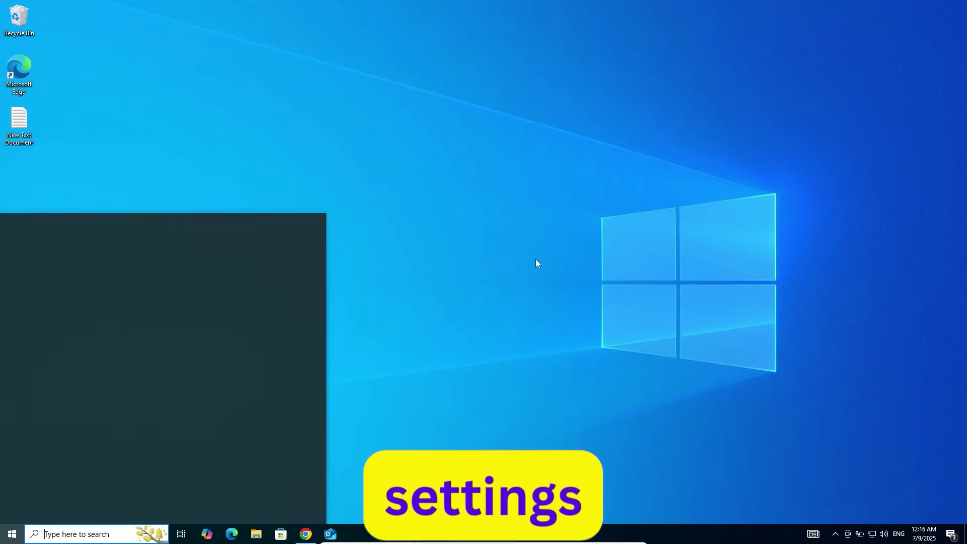
pyautogui.write('settings')
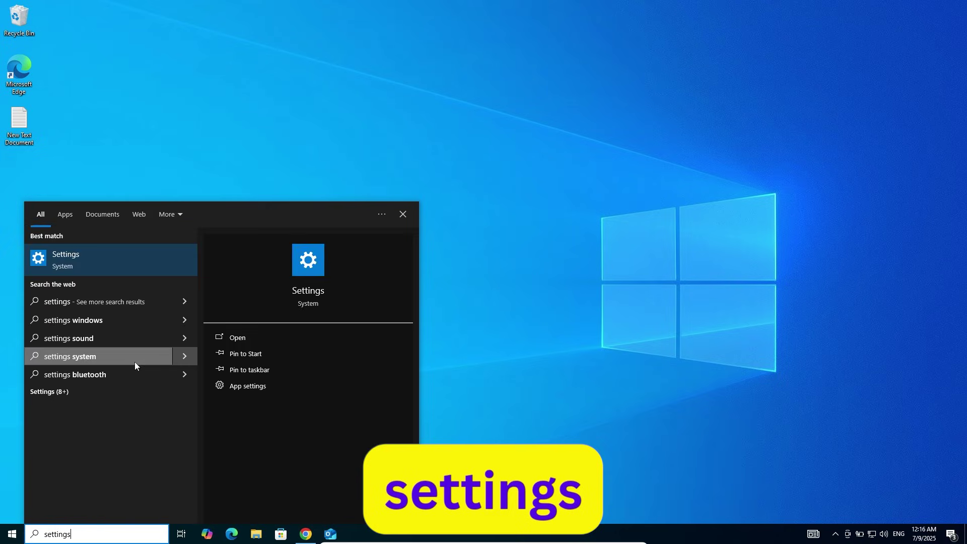
pyautogui.press('Return')
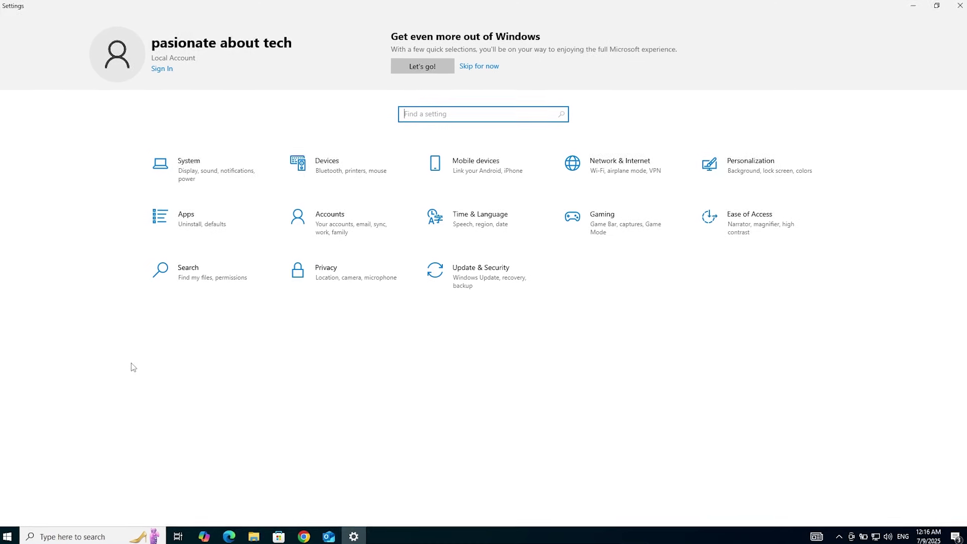
pyautogui.click(472, 233)
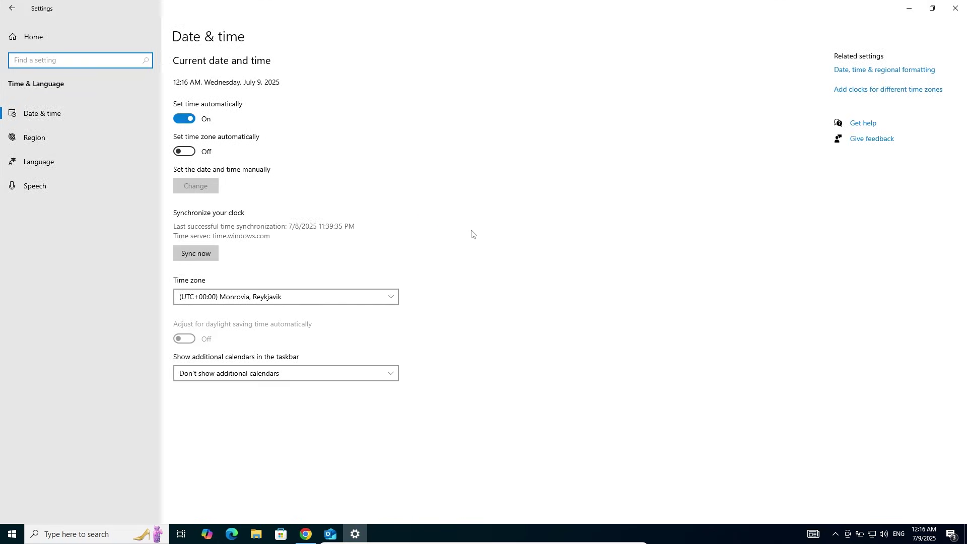
pyautogui.click(59, 140)
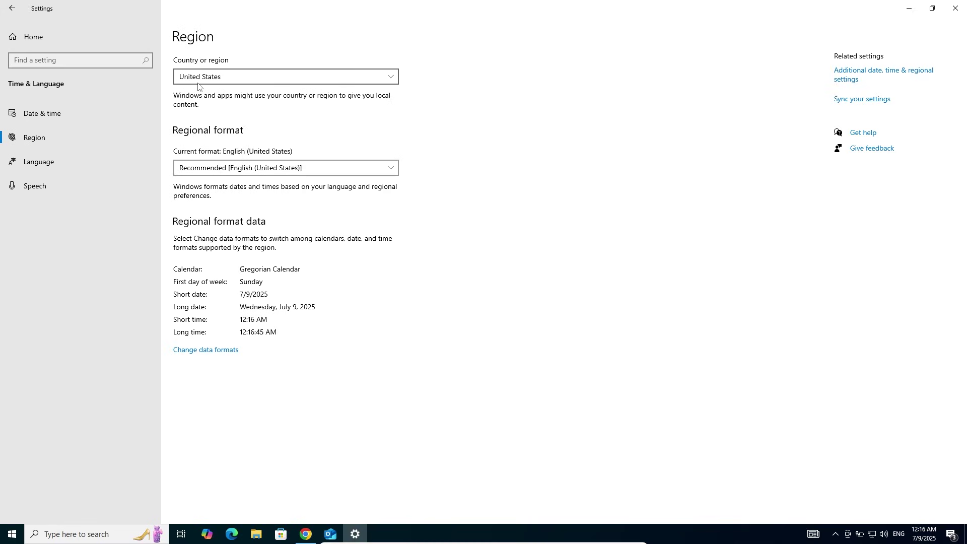
pyautogui.click(898, 11)
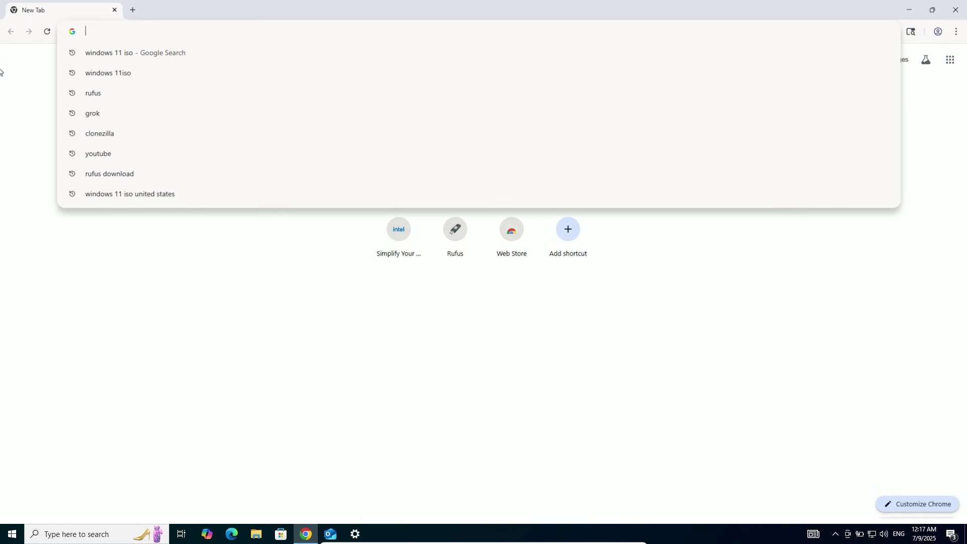
# Search 'windows 11 iso' and download mediacreationtool.exe from Microsoft's Download Windows 11 page.
pyautogui.write('windows 1')
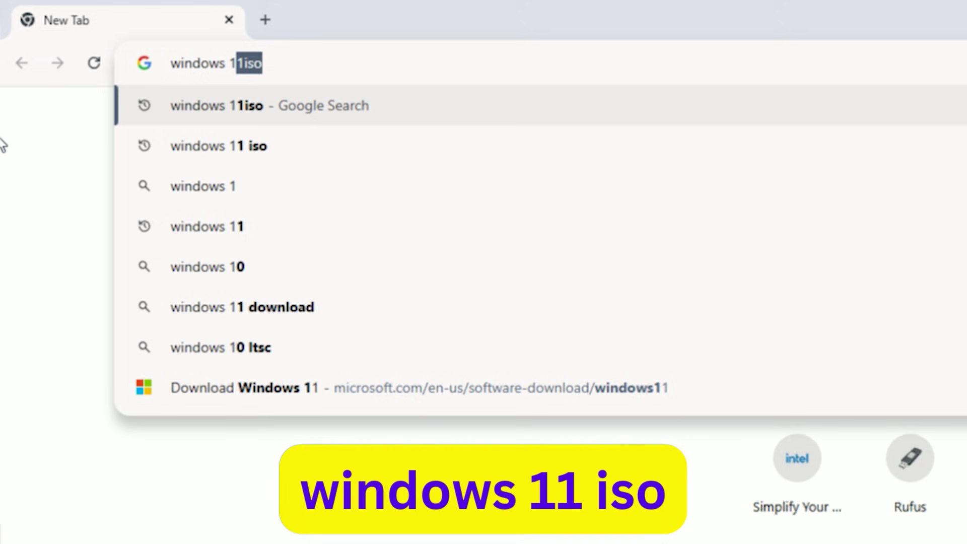
pyautogui.write('1 iso')
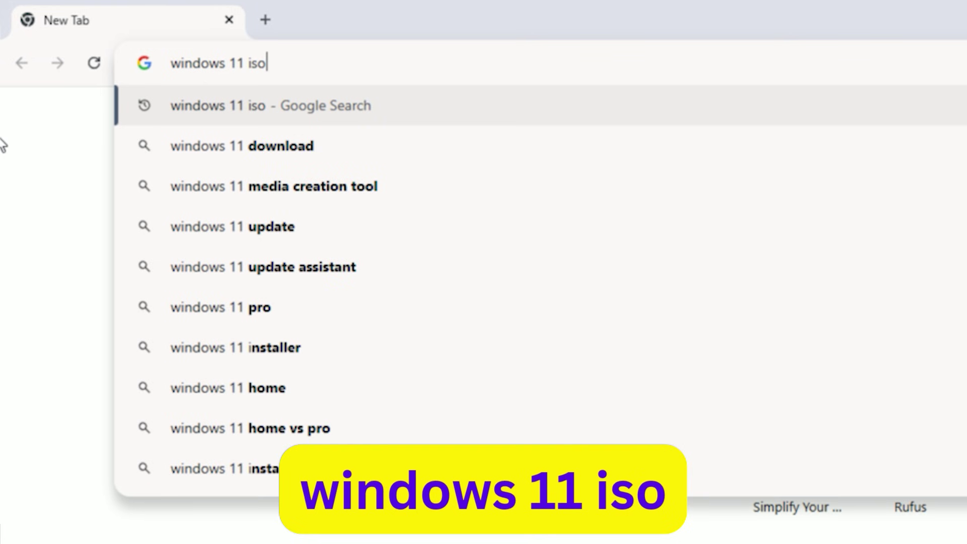
pyautogui.press('Return')
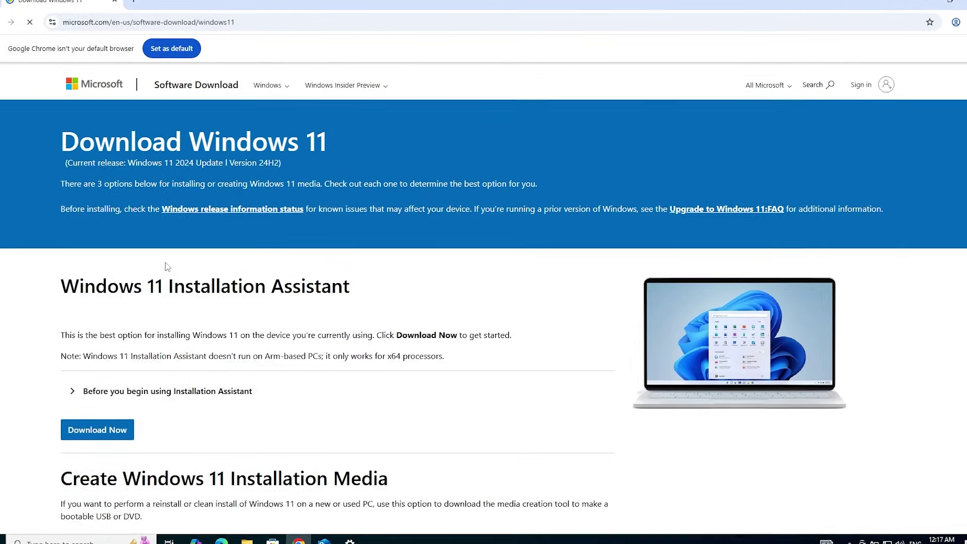
pyautogui.scroll(-2, 174, 266)
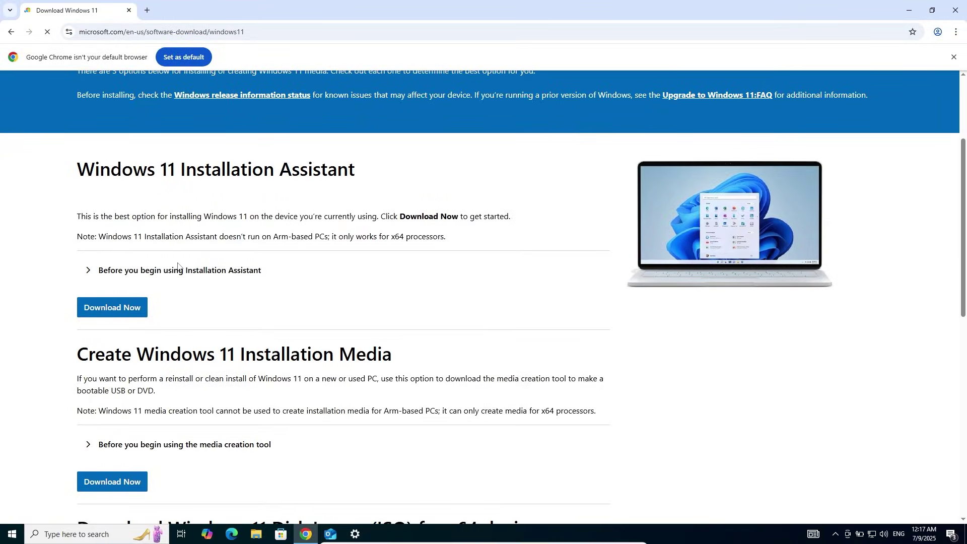
pyautogui.scroll(-3, 178, 266)
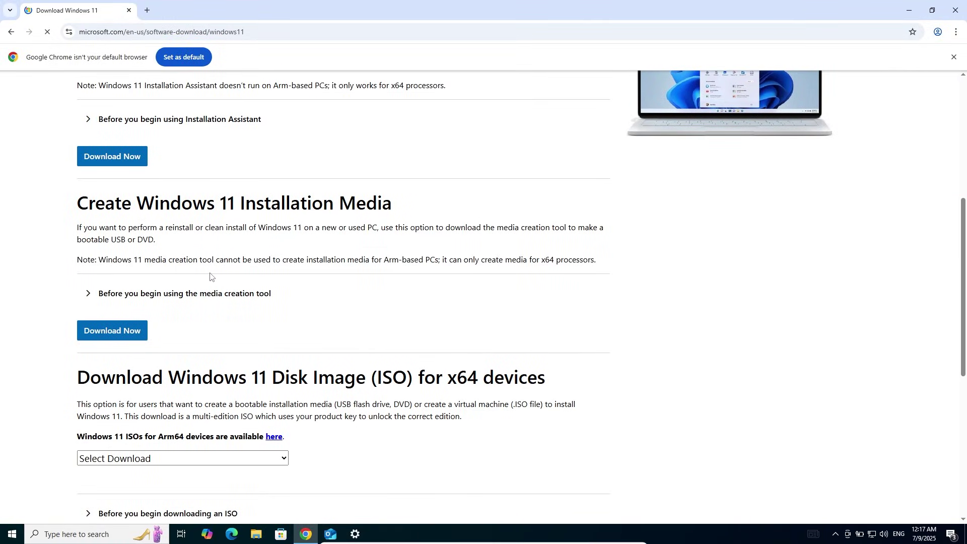
pyautogui.click(124, 339)
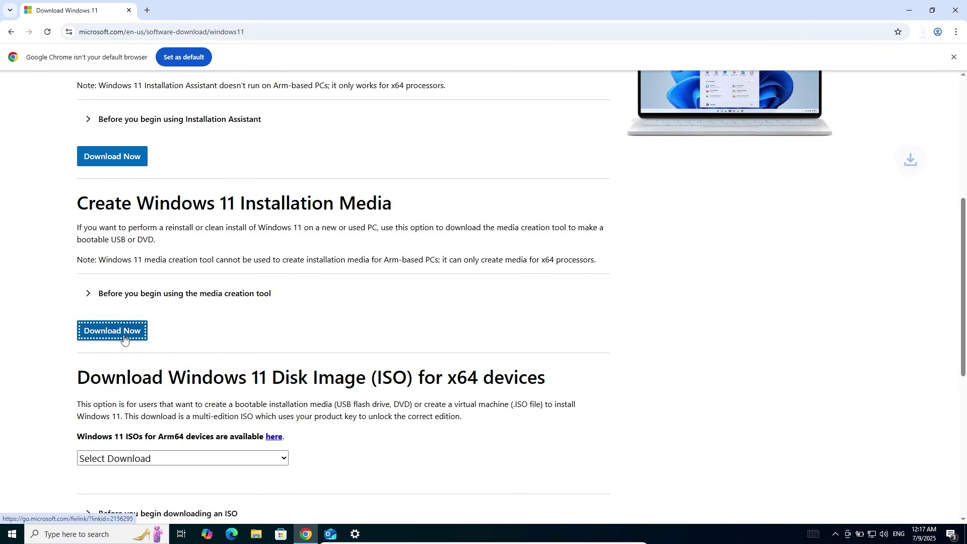
pyautogui.click(906, 9)
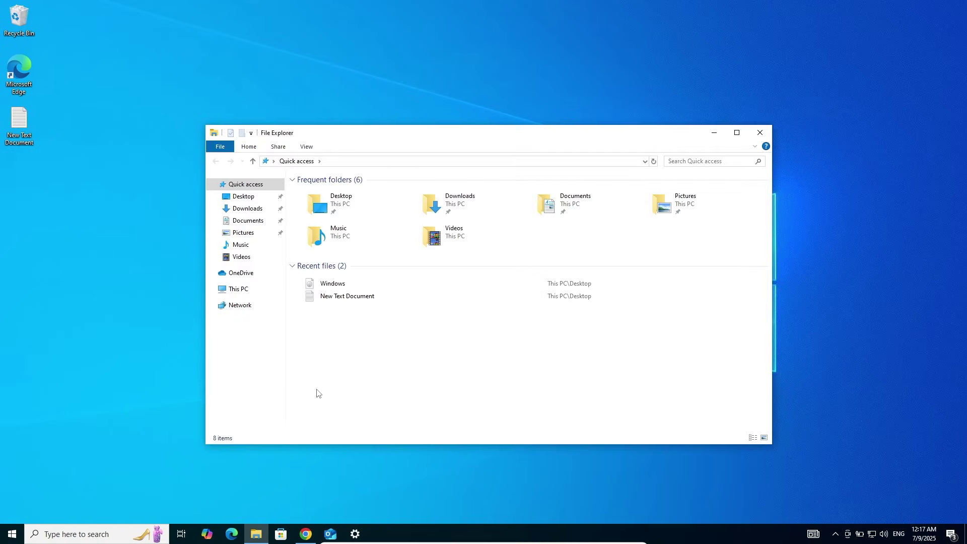
# Run mediacreationtool from the Downloads folder and approve the UAC prompt.
pyautogui.click(247, 213)
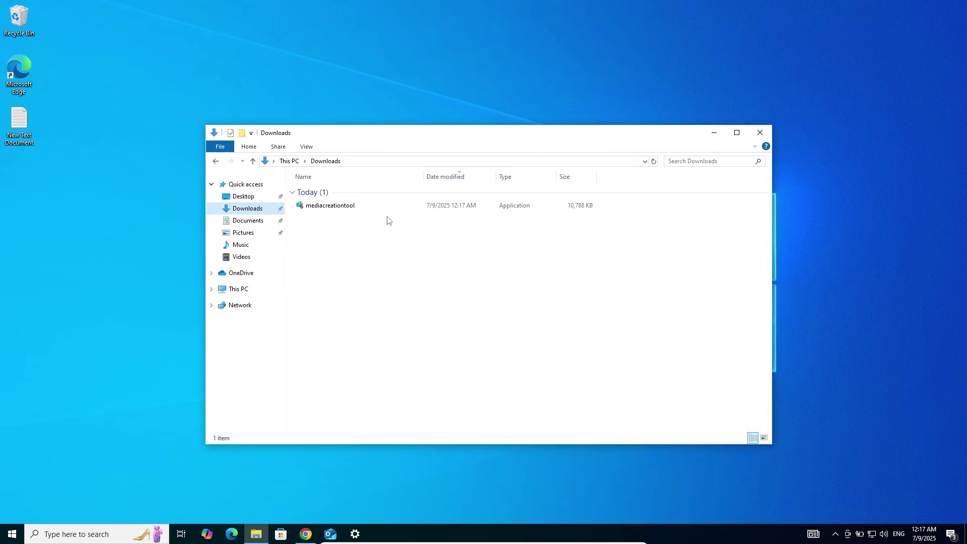
pyautogui.doubleClick(343, 209)
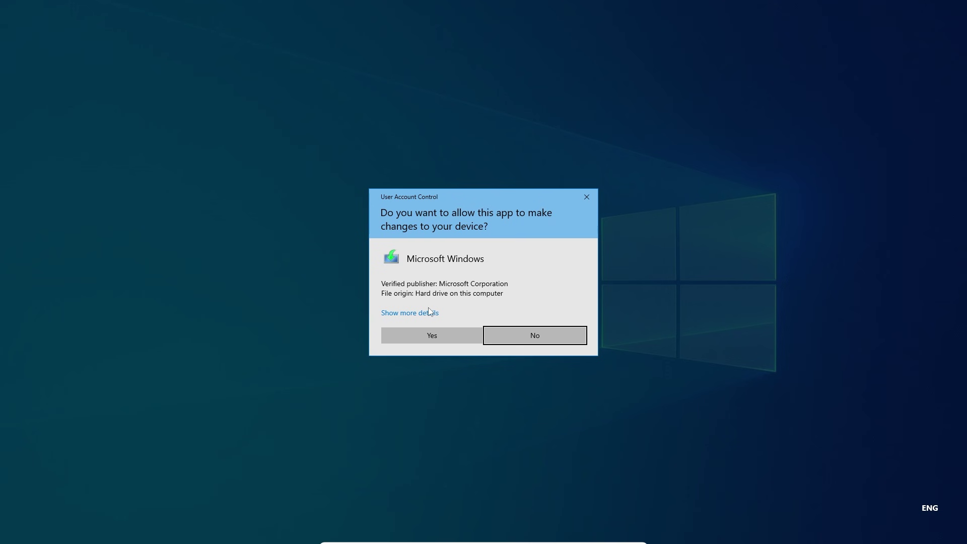
pyautogui.click(433, 335)
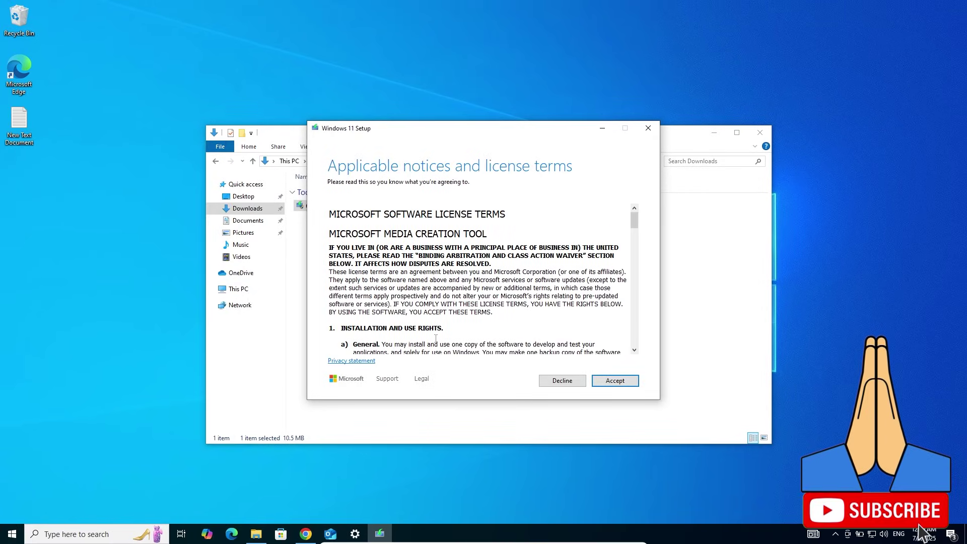
# Accept the terms, keep the recommended language and edition, and save a Windows 11 ISO to the Desktop.
pyautogui.click(614, 381)
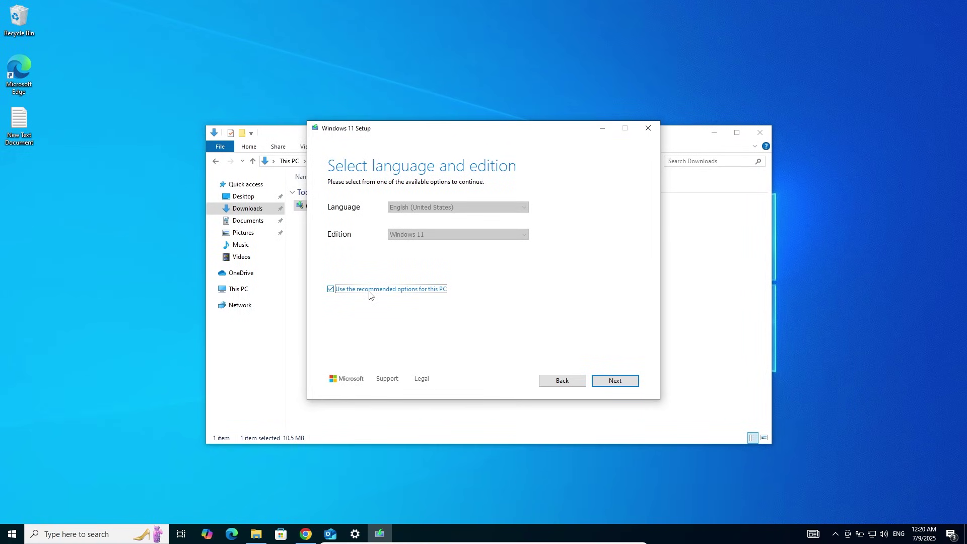
pyautogui.click(613, 381)
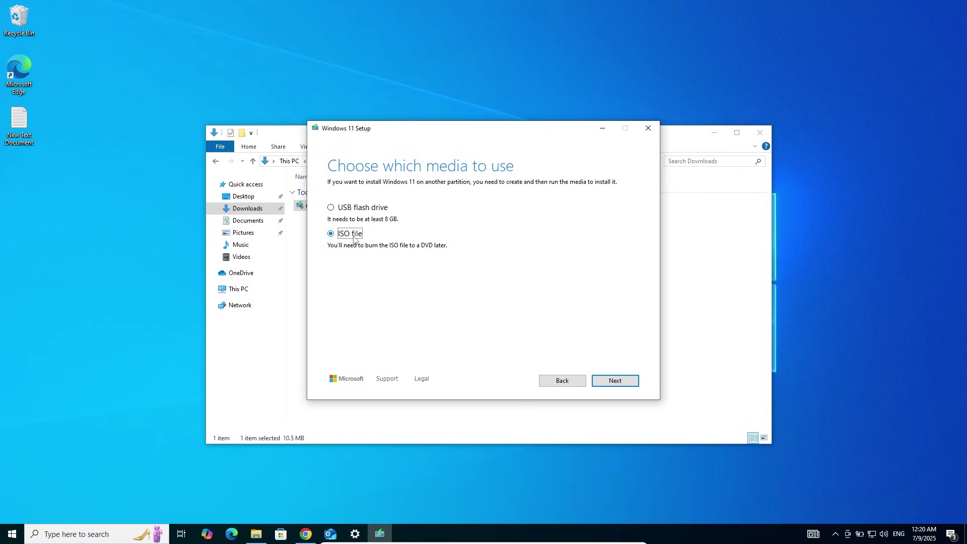
pyautogui.click(614, 381)
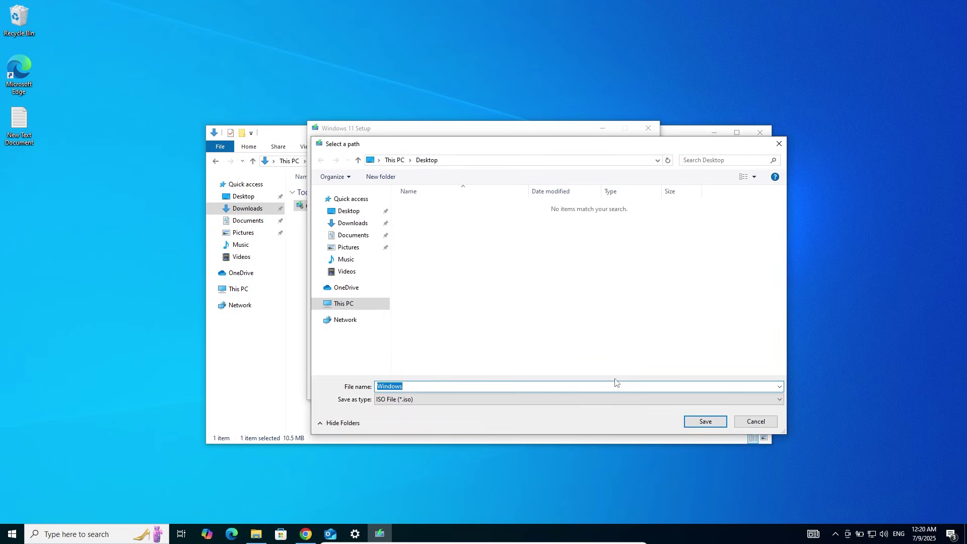
pyautogui.click(339, 212)
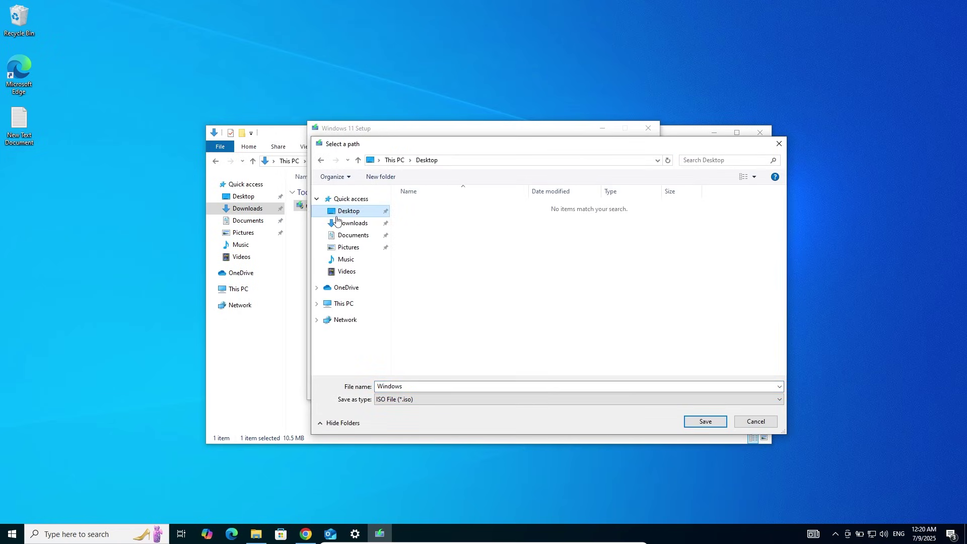
pyautogui.click(704, 422)
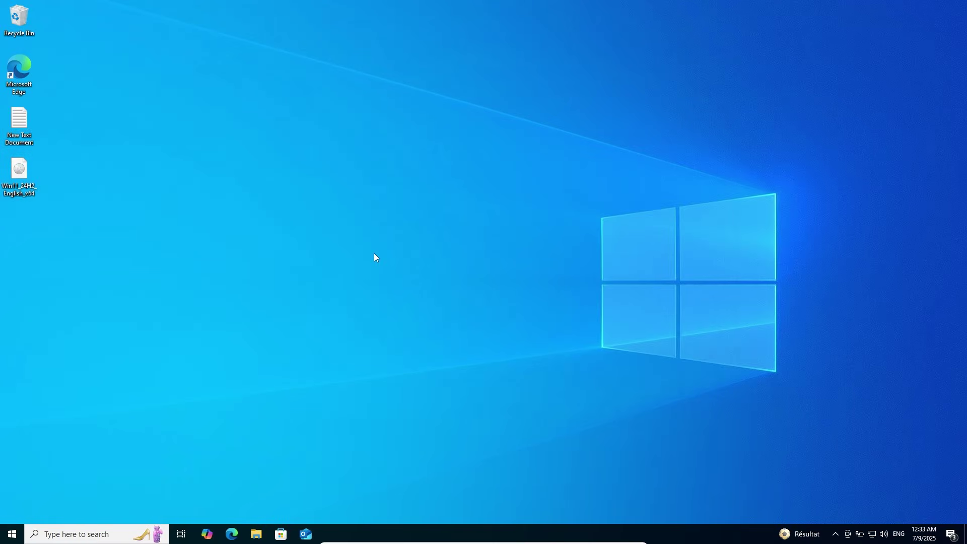
# Mount the Windows 11 ISO and return to This PC, where it appears as DVD Drive (E:).
pyautogui.rightClick(19, 178)
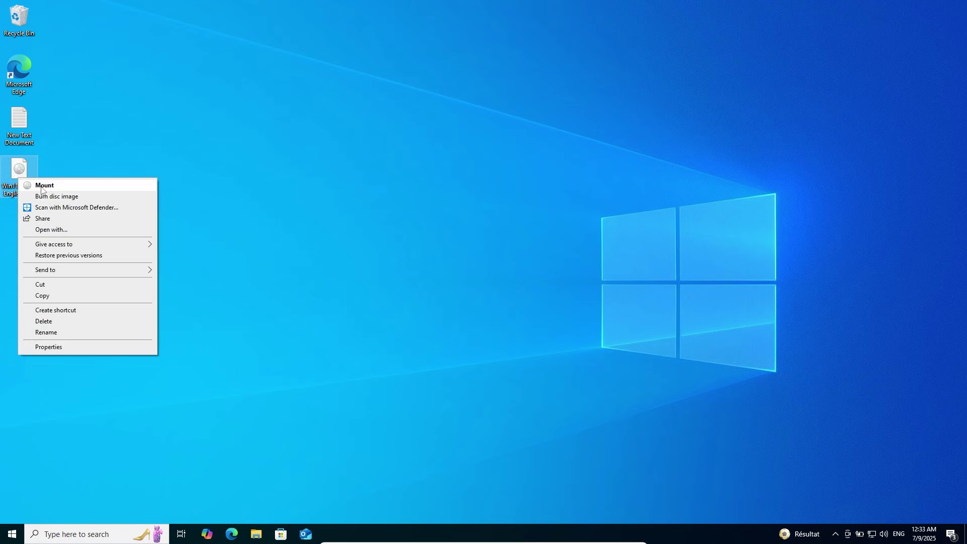
pyautogui.click(41, 185)
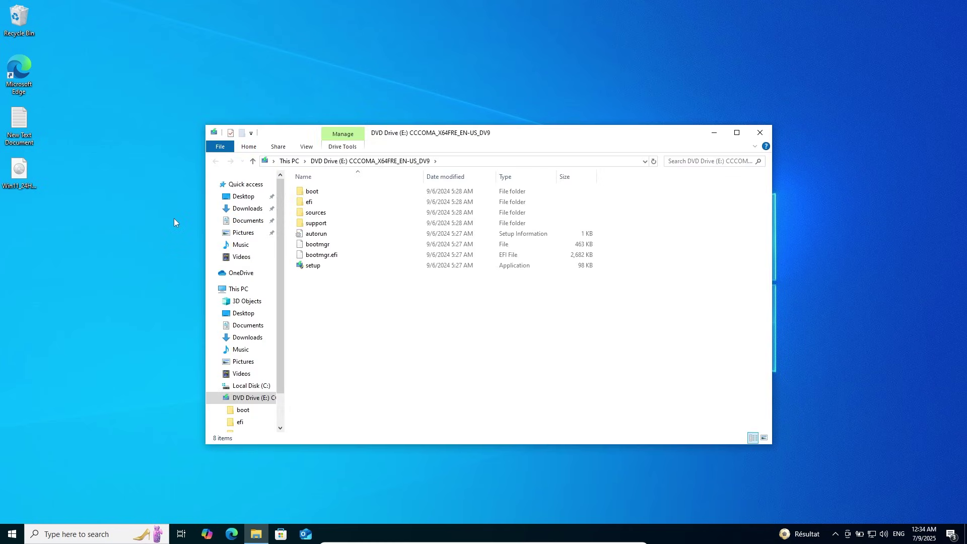
pyautogui.click(237, 291)
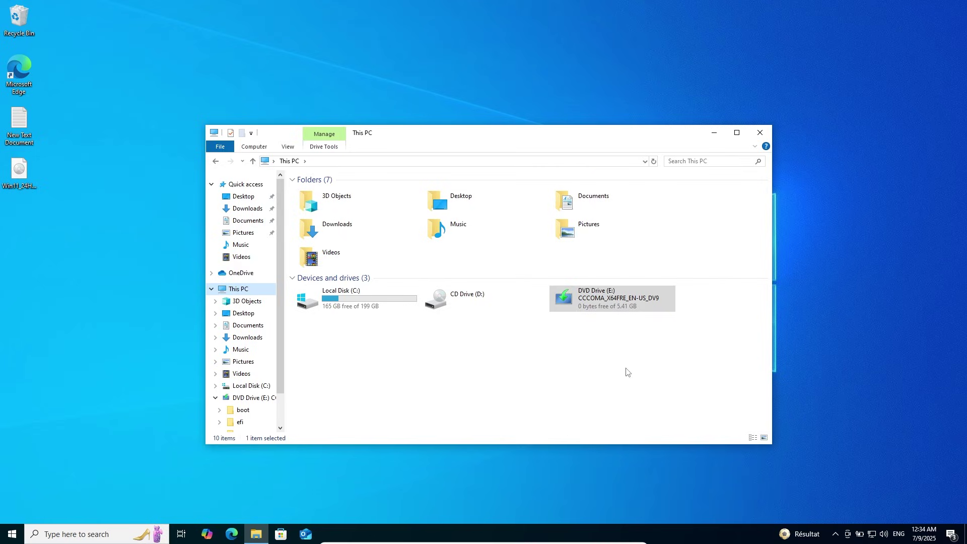
# From an administrator Command Prompt, run setup.exe /product server on drive E:.
pyautogui.click(94, 533)
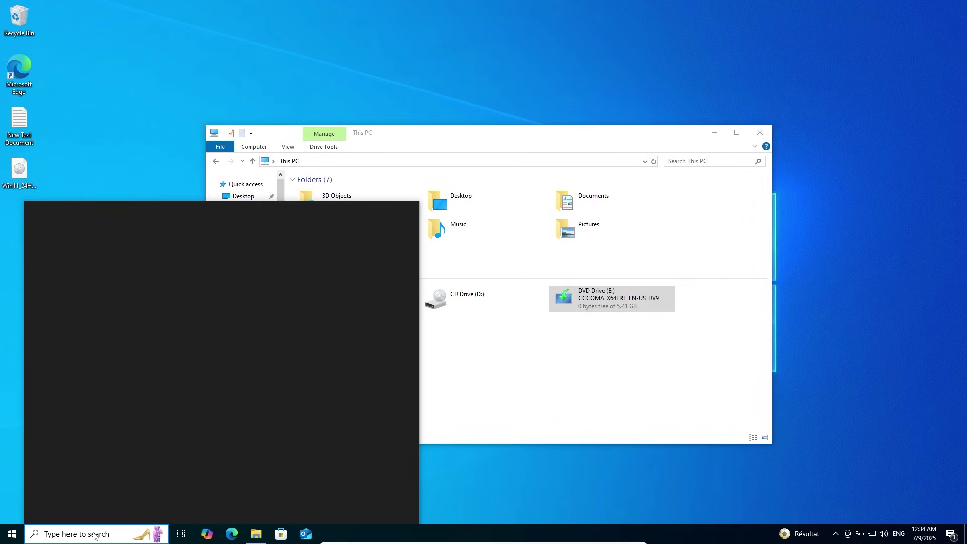
pyautogui.write('cmd')
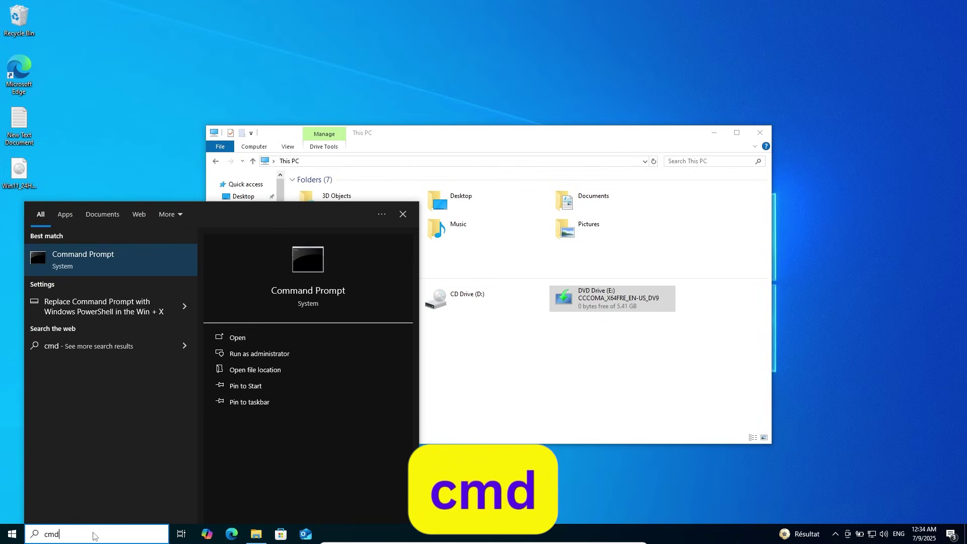
pyautogui.rightClick(95, 250)
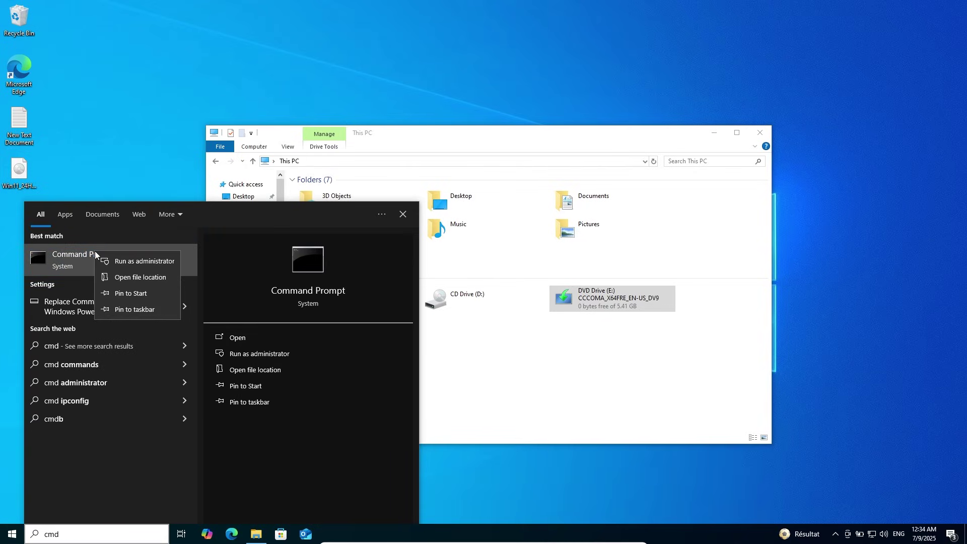
pyautogui.click(129, 268)
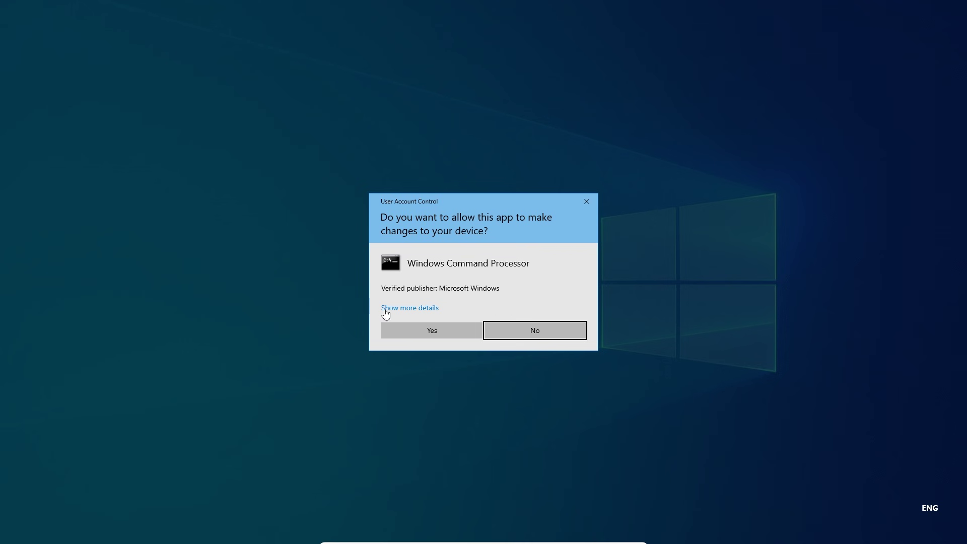
pyautogui.click(416, 327)
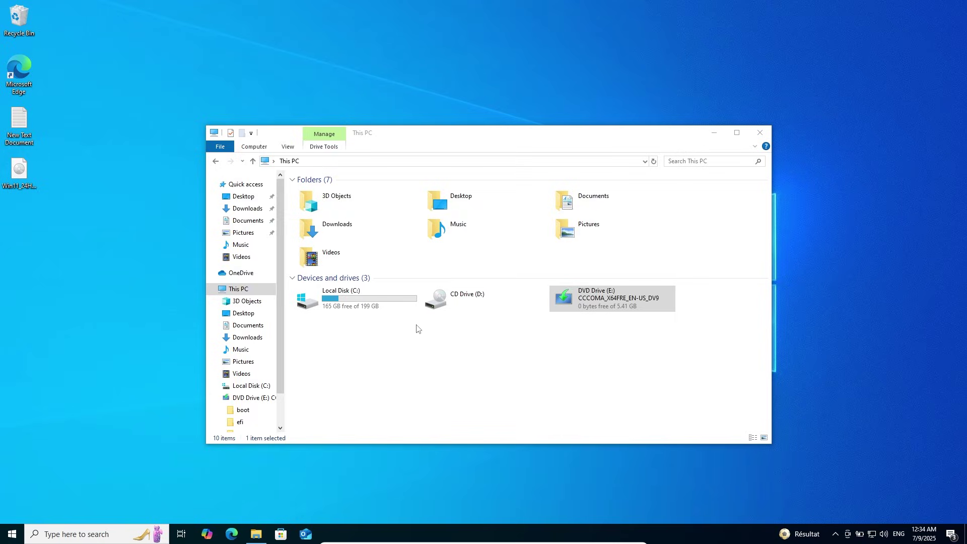
pyautogui.moveTo(623, 364); pyautogui.dragTo(763, 461)
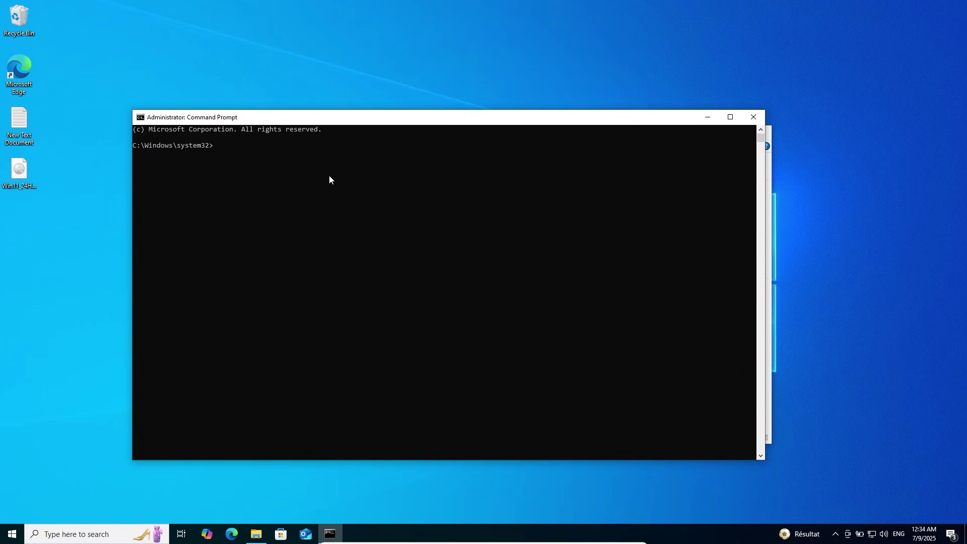
pyautogui.write('E:')
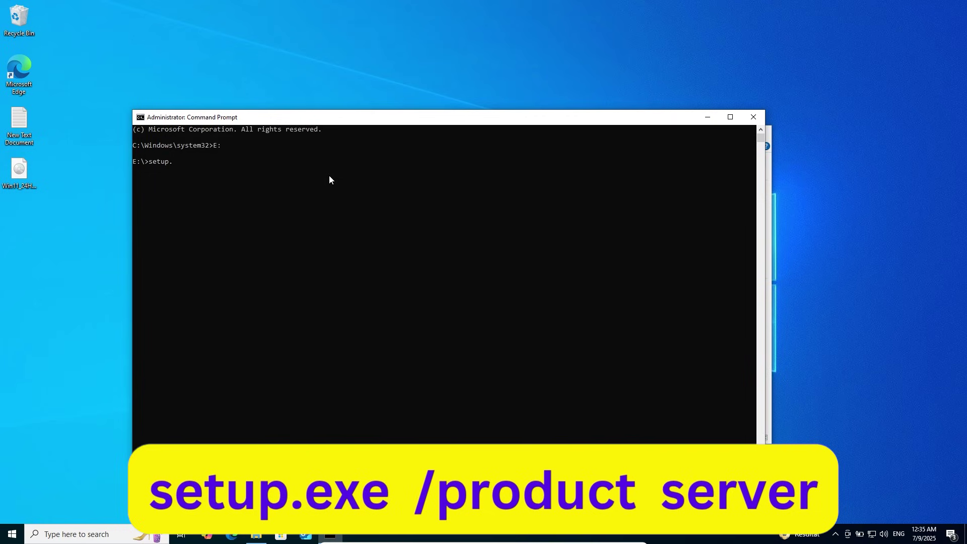
pyautogui.write('exe /product server')
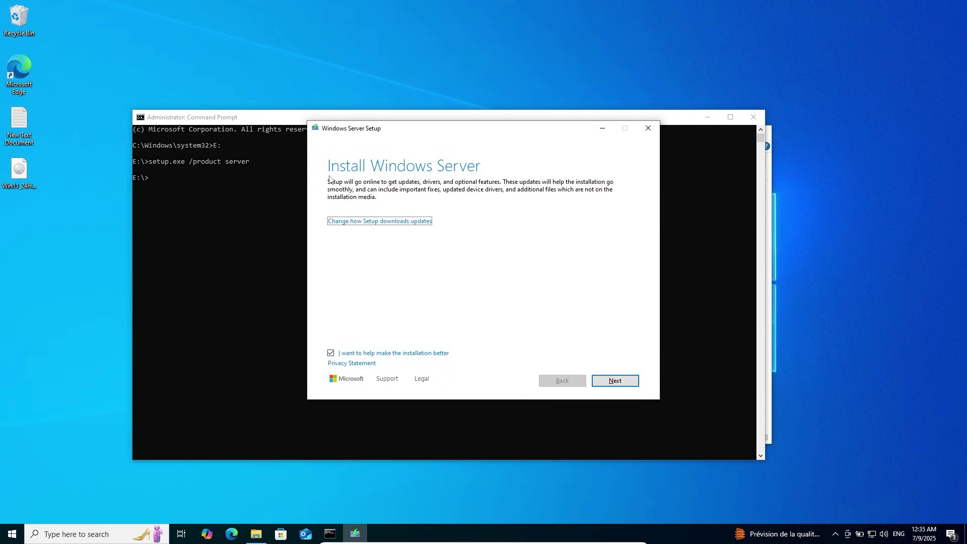
# Accept the terms, keep files, settings and apps, and install the upgrade to Windows 11 Pro.
pyautogui.click(615, 381)
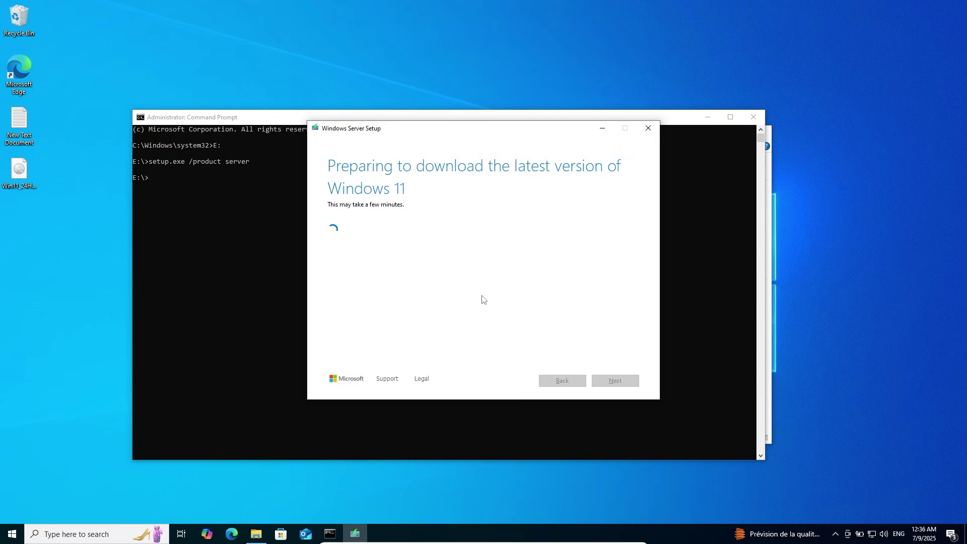
pyautogui.click(602, 375)
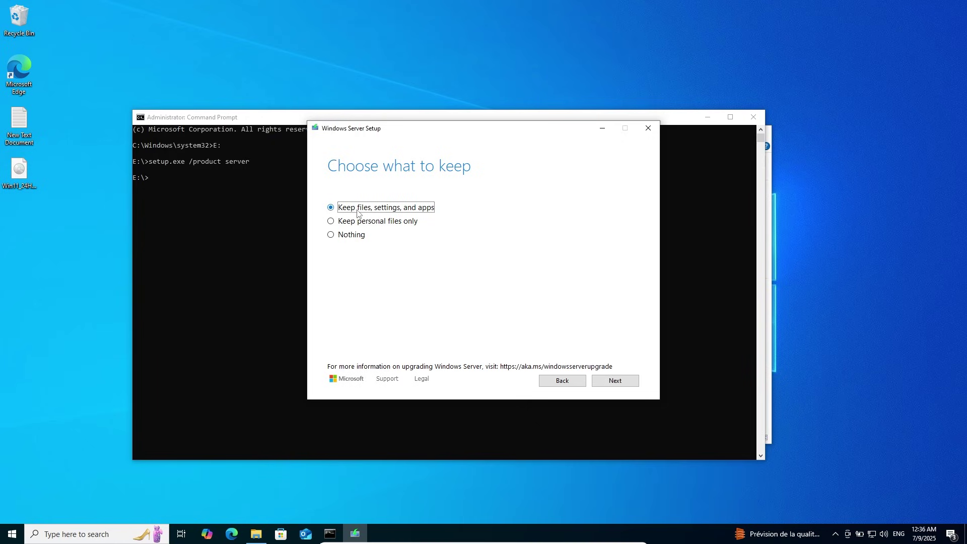
pyautogui.click(612, 381)
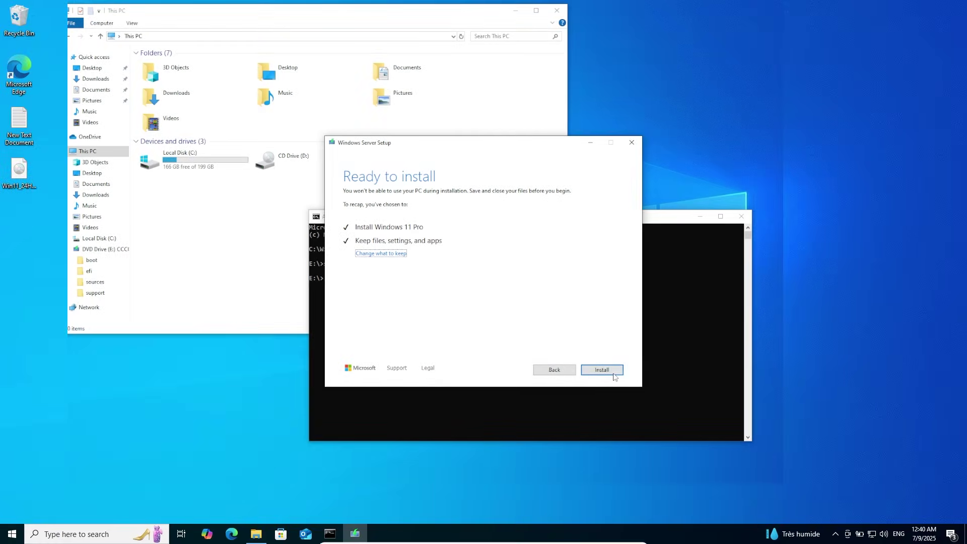
pyautogui.click(612, 375)
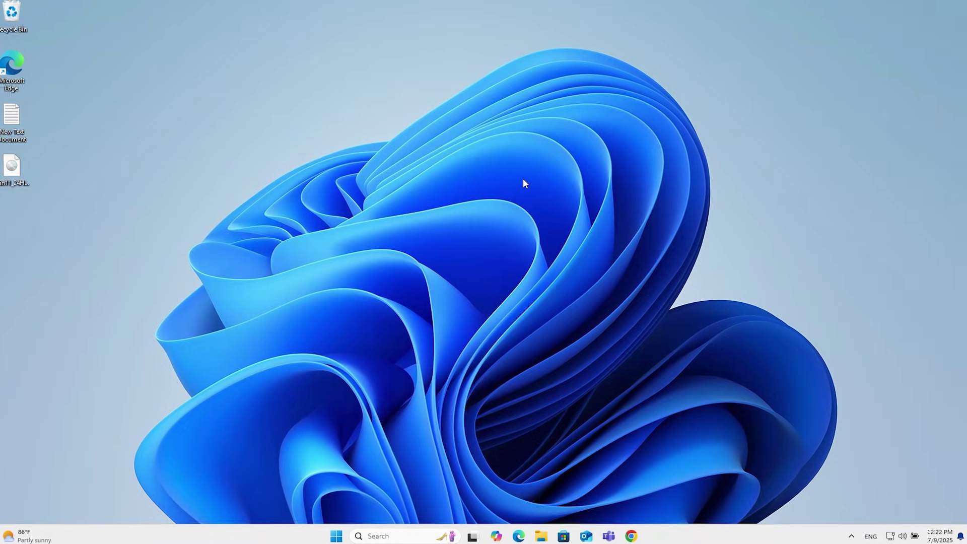
# Open the desktop's context menu, then subscribe to the YouTube channel and turn on all notifications.
pyautogui.rightClick(524, 181)
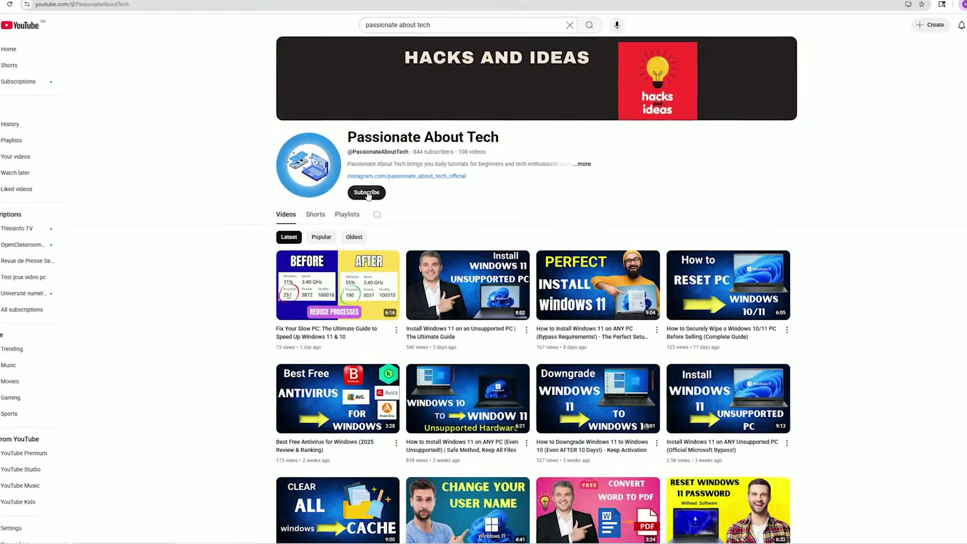
pyautogui.click(384, 197)
pyautogui.click(363, 197)
pyautogui.click(356, 205)
pyautogui.scroll(-5, 485, 170)
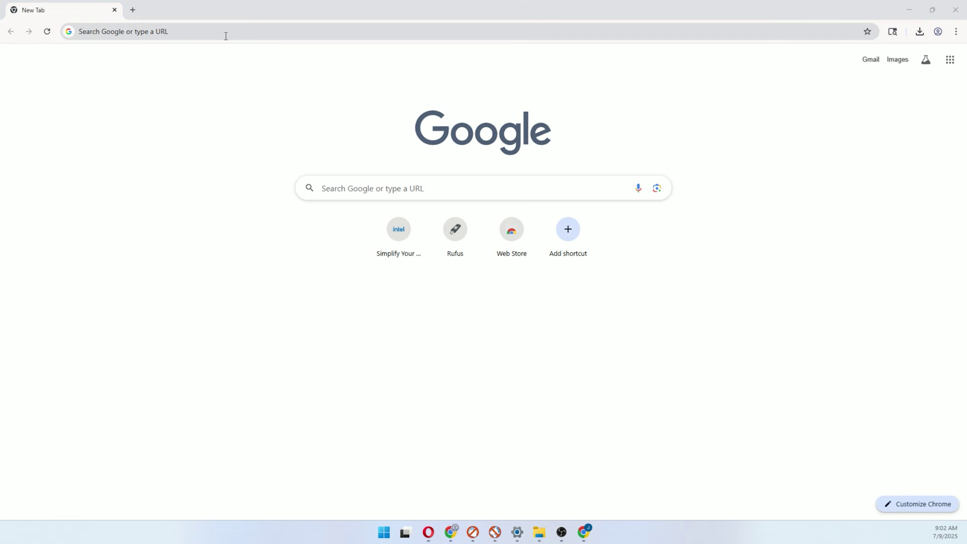
# Search 'oosoftware appbuster' and download O&O AppBuster from oo-software.com.
pyautogui.click(225, 36)
pyautogui.write('oosoft')
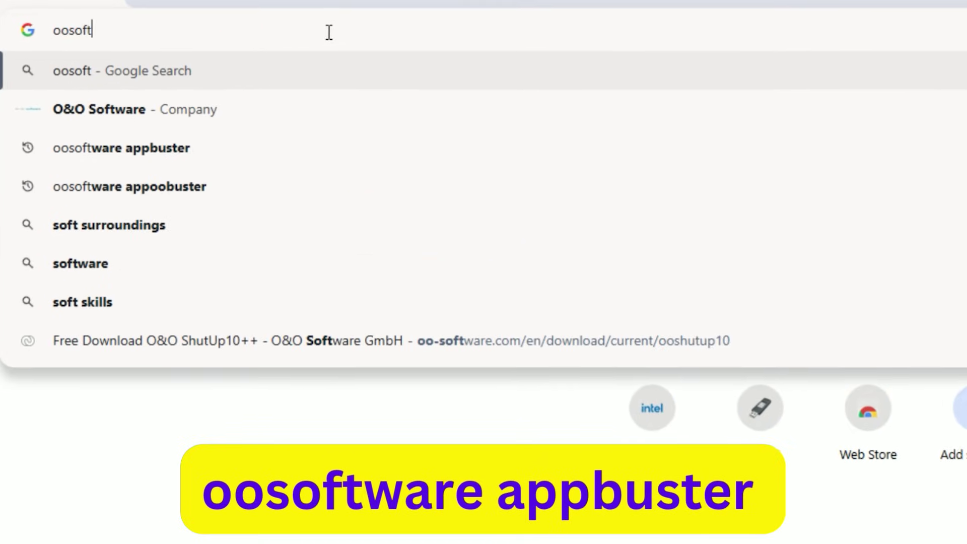
pyautogui.write('ware appbuster')
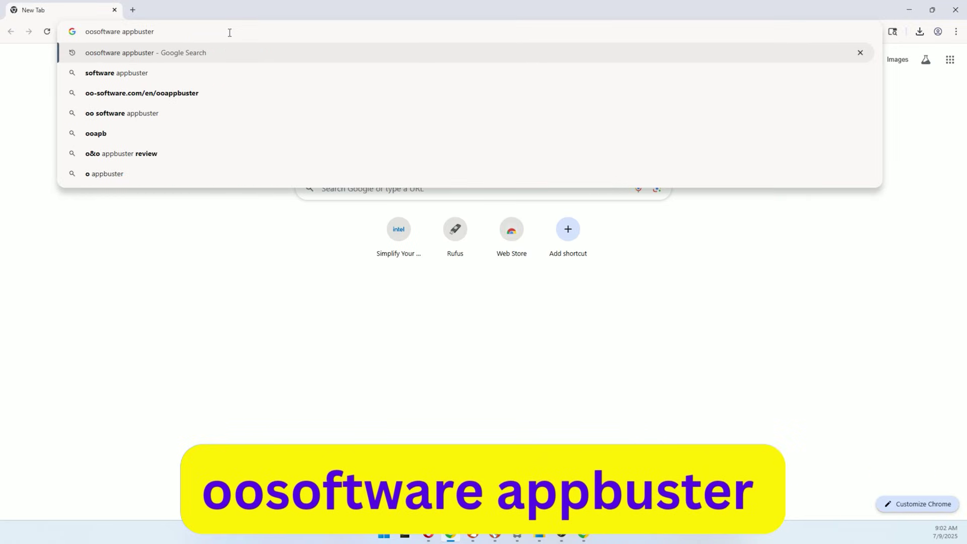
pyautogui.press('Return')
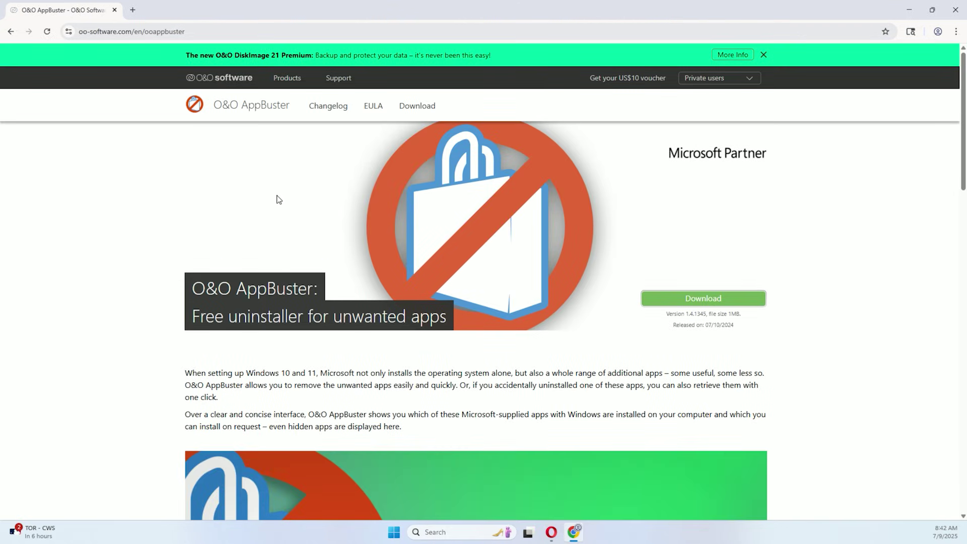
pyautogui.click(693, 301)
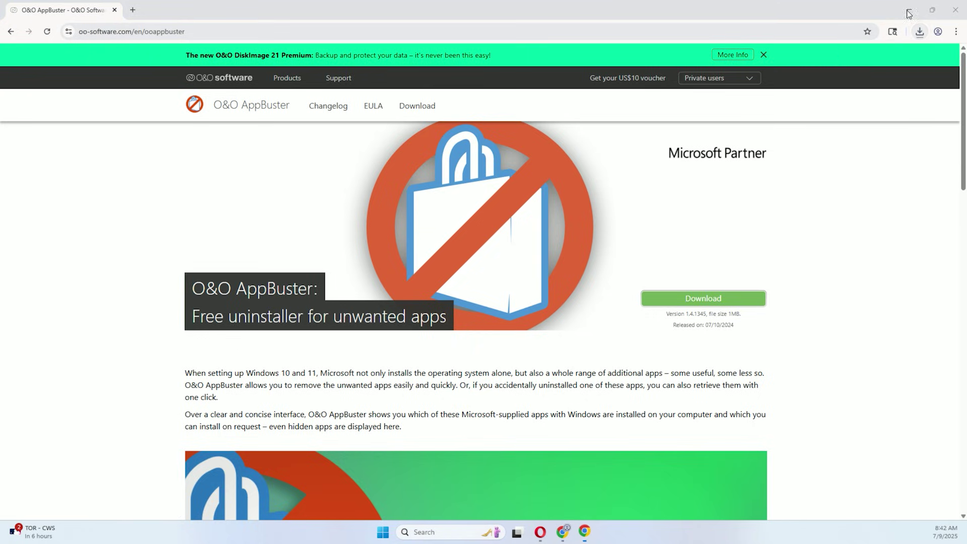
pyautogui.click(909, 12)
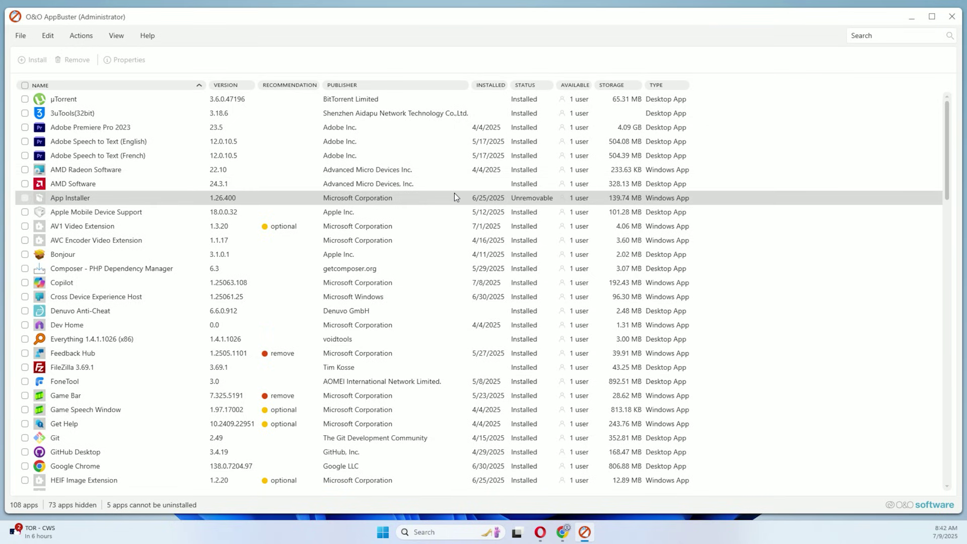
# Mark Feedback Hub, Game Bar and Microsoft 365 Copilot for removal in O&O AppBuster.
pyautogui.scroll(-1, 452, 194)
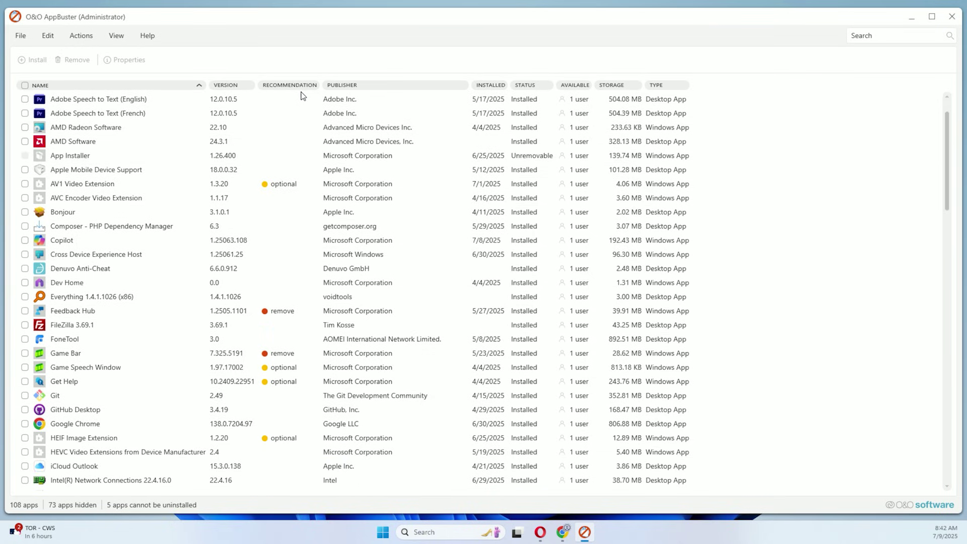
pyautogui.click(25, 311)
pyautogui.click(24, 352)
pyautogui.scroll(-3, 184, 326)
pyautogui.click(25, 438)
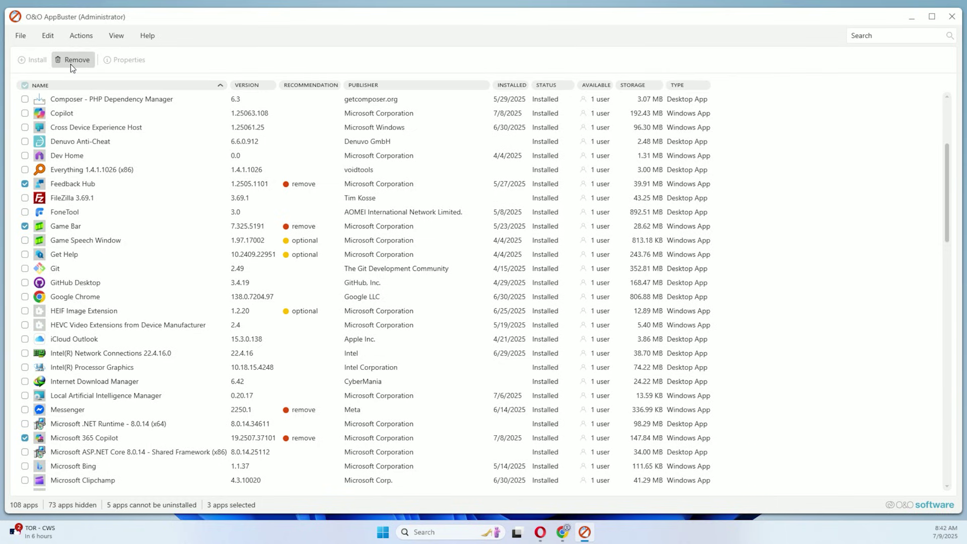
# Remove the three marked apps, creating a system restore point first.
pyautogui.click(71, 61)
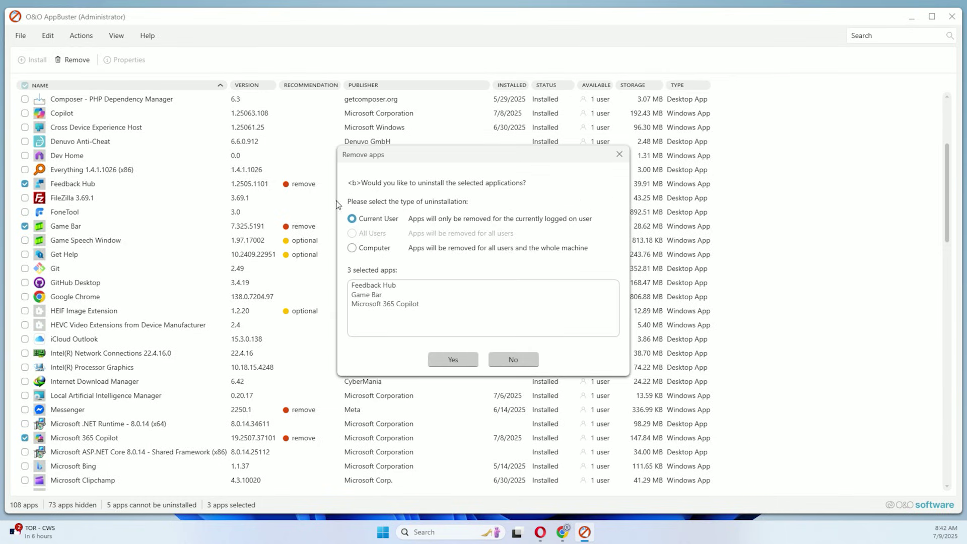
pyautogui.click(452, 359)
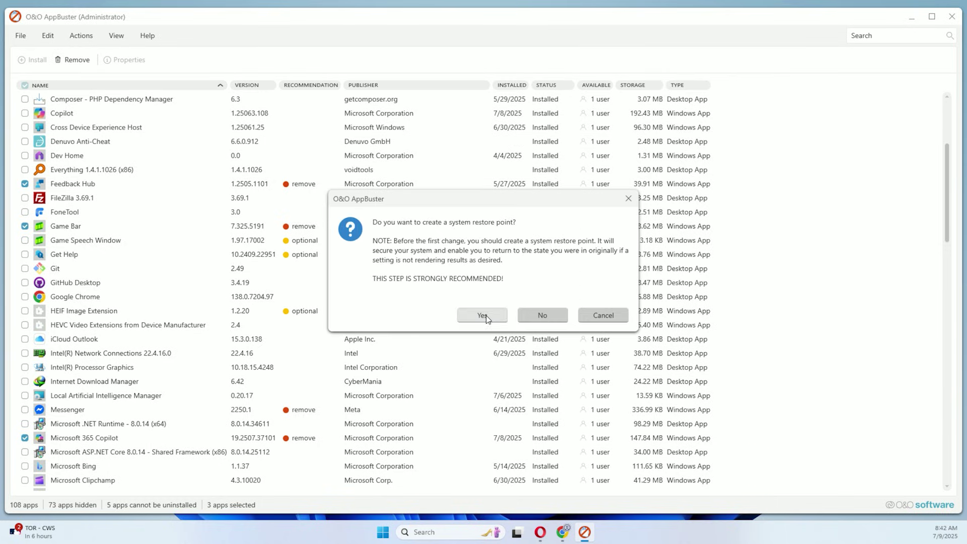
pyautogui.click(485, 315)
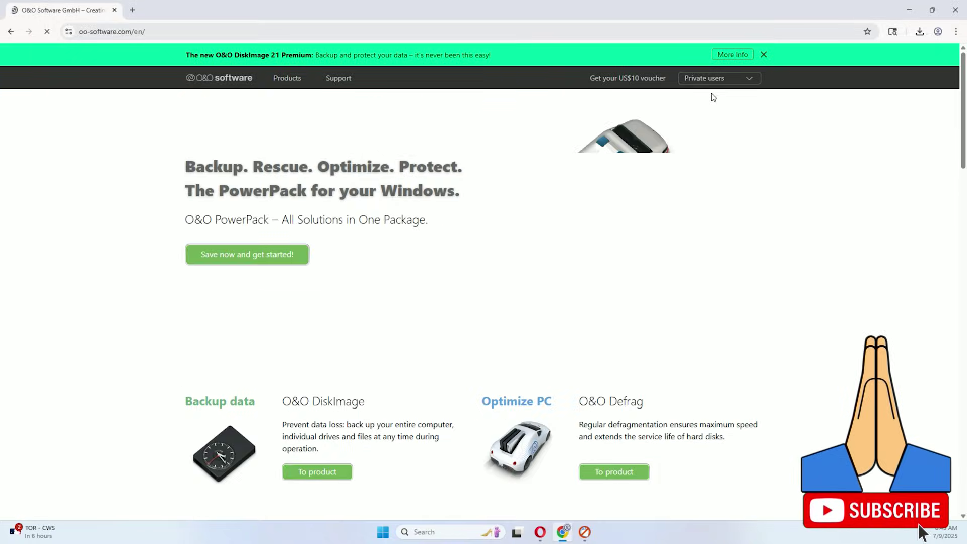
# Download O&O ShutUp10++ (OOSU10.exe) from the O&O Software free tools and show recent downloads.
pyautogui.scroll(-14, 660, 122)
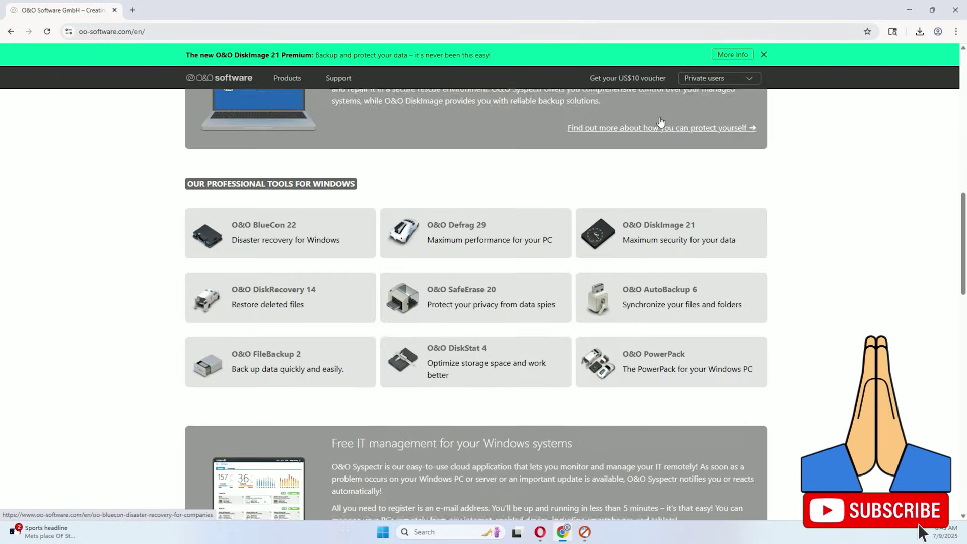
pyautogui.scroll(-6, 660, 122)
pyautogui.scroll(-4, 660, 122)
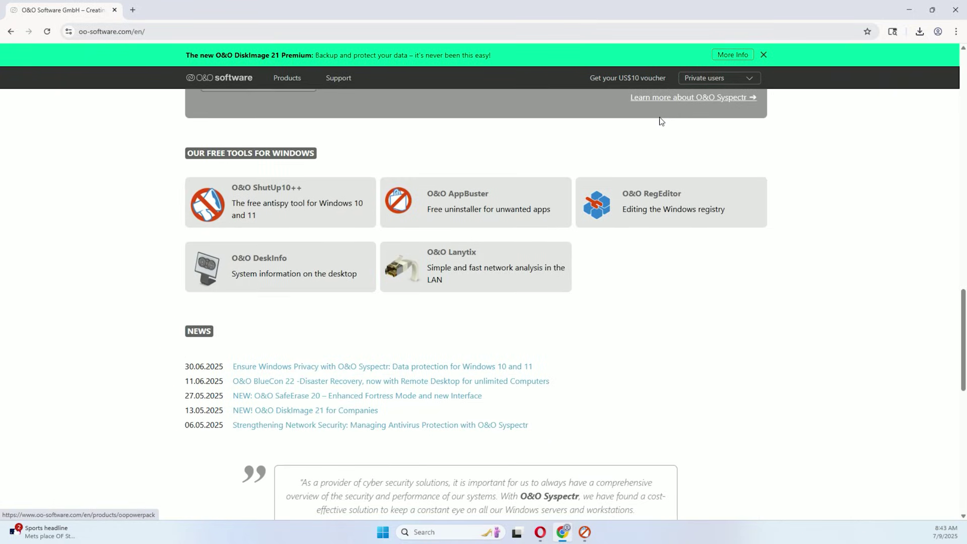
pyautogui.click(281, 191)
pyautogui.click(706, 301)
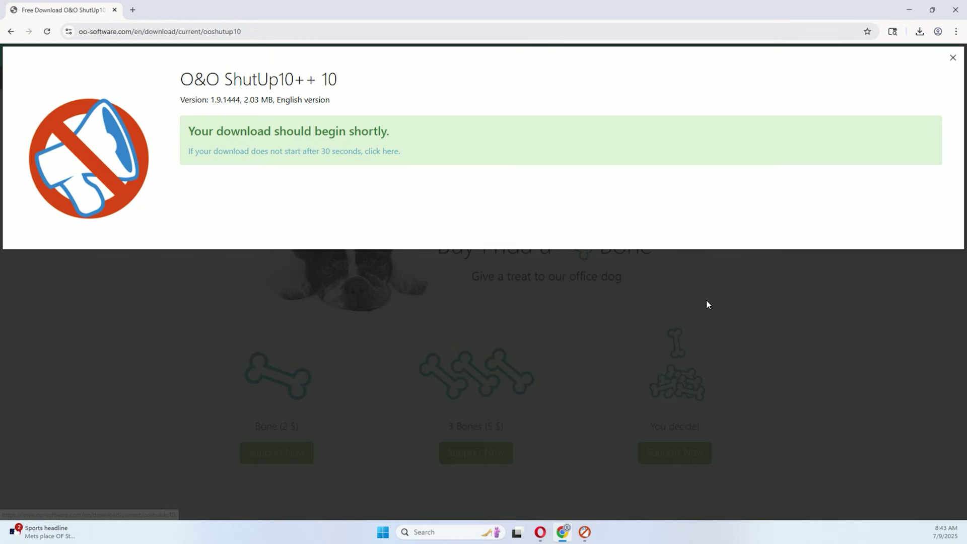
pyautogui.click(919, 31)
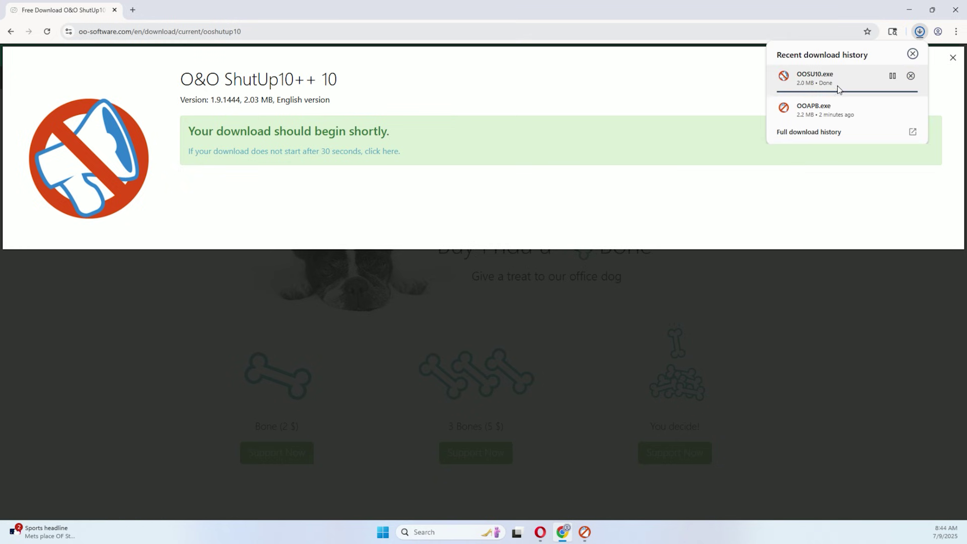
# Apply recommended and somewhat recommended settings after a restore point, then re-allow app camera access.
pyautogui.click(809, 75)
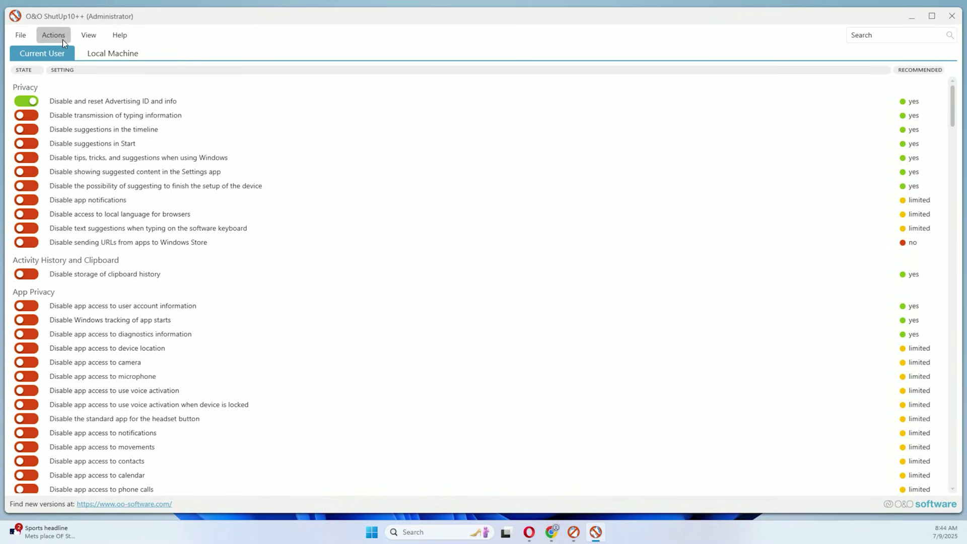
pyautogui.click(61, 37)
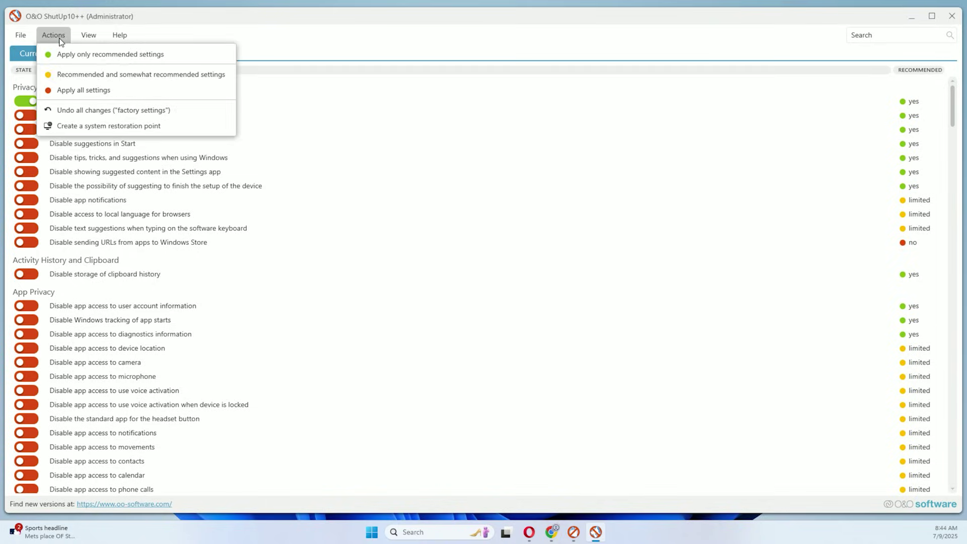
pyautogui.click(97, 74)
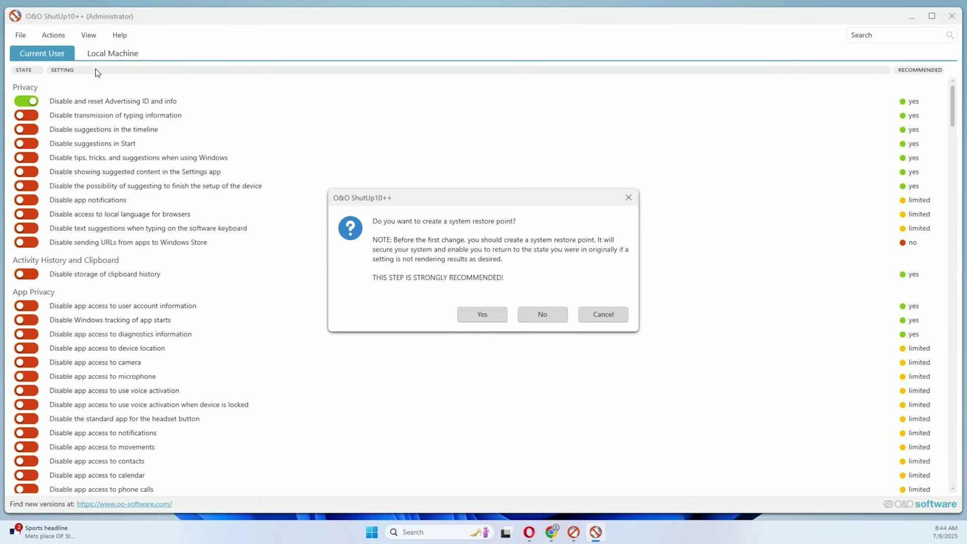
pyautogui.click(477, 314)
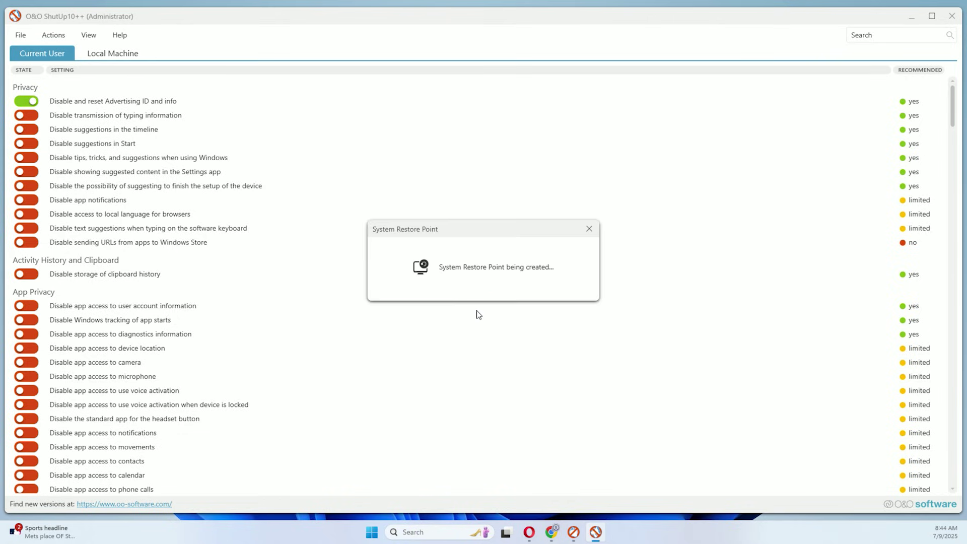
pyautogui.press('Return')
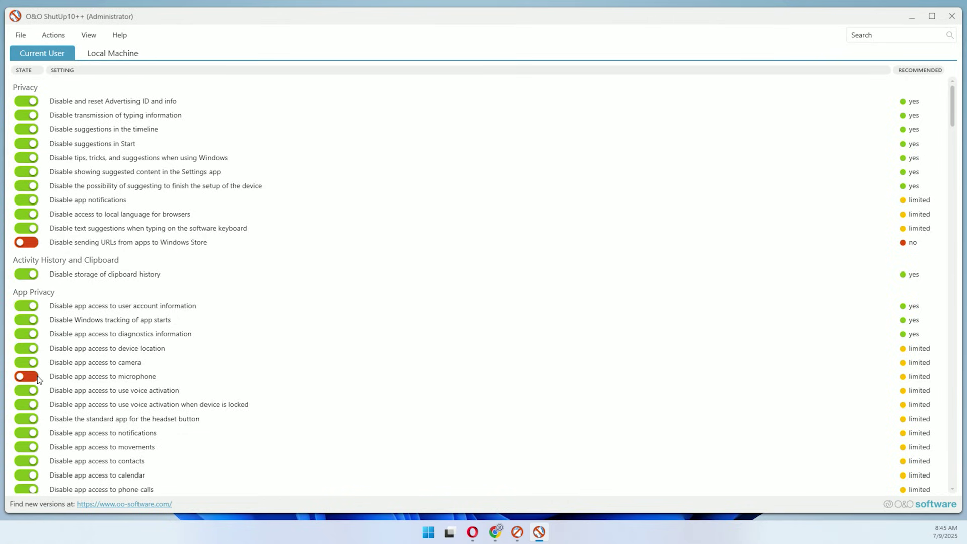
pyautogui.click(29, 363)
# Bring up the Start menu power options, then dismiss them.
pyautogui.click(428, 532)
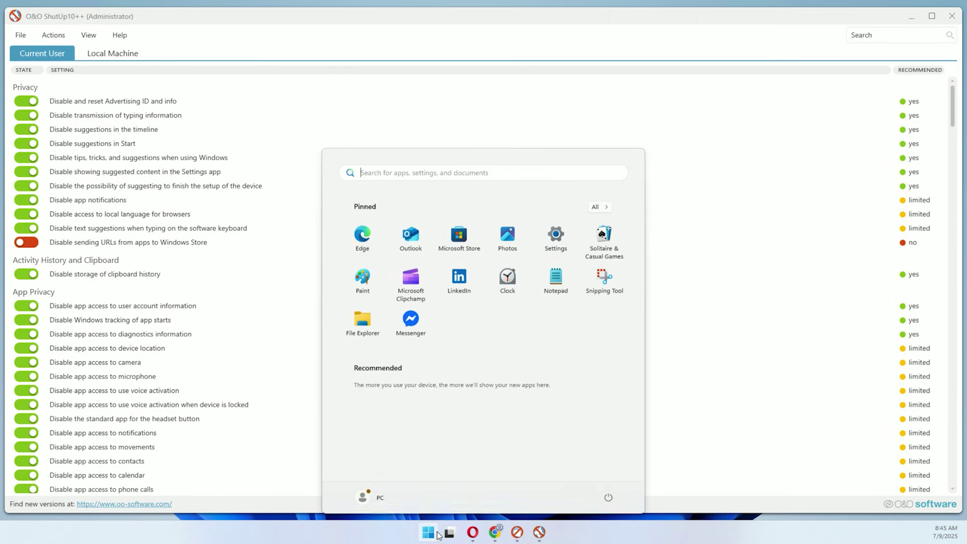
pyautogui.click(605, 500)
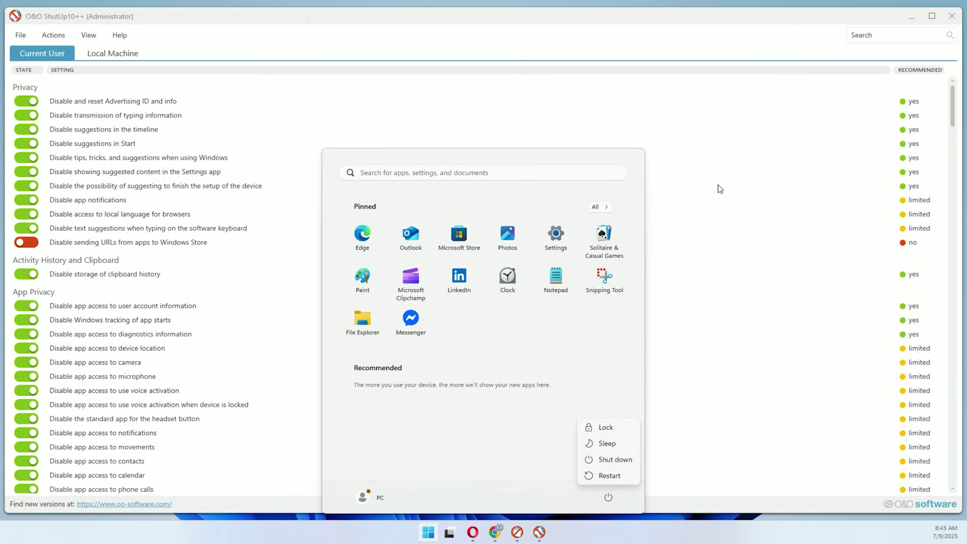
pyautogui.press('Escape')
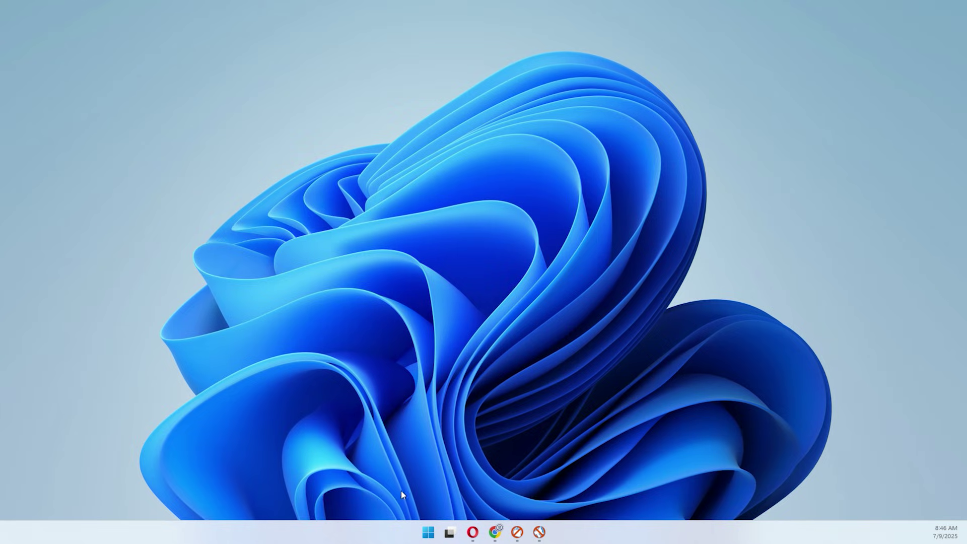
# Create a manual system restore point described as 'windows 11' from System Properties.
pyautogui.click(422, 532)
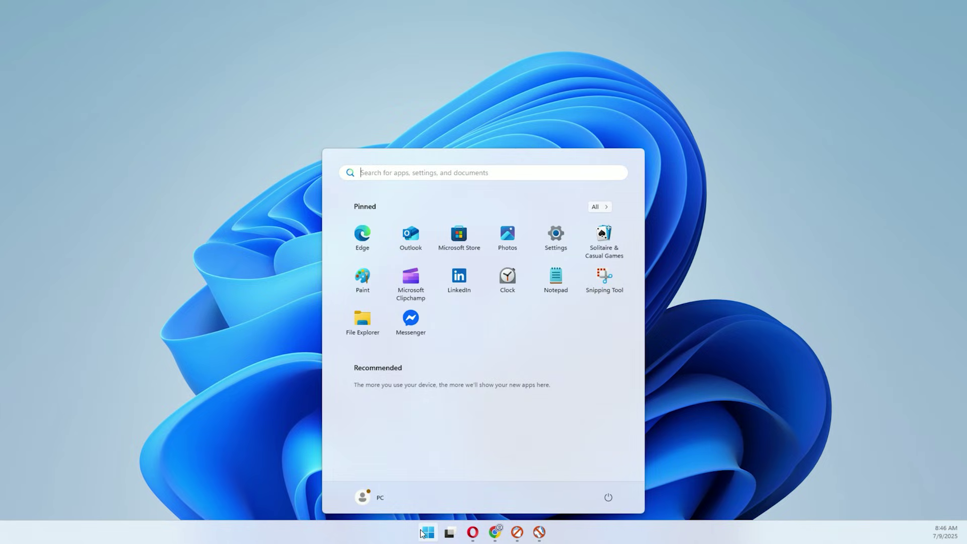
pyautogui.write('ccreate res')
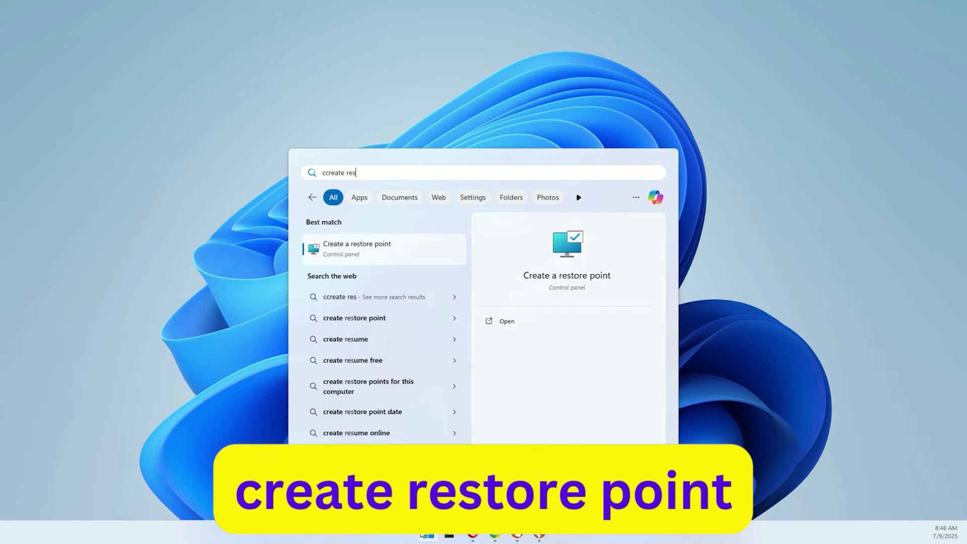
pyautogui.write('tore pont')
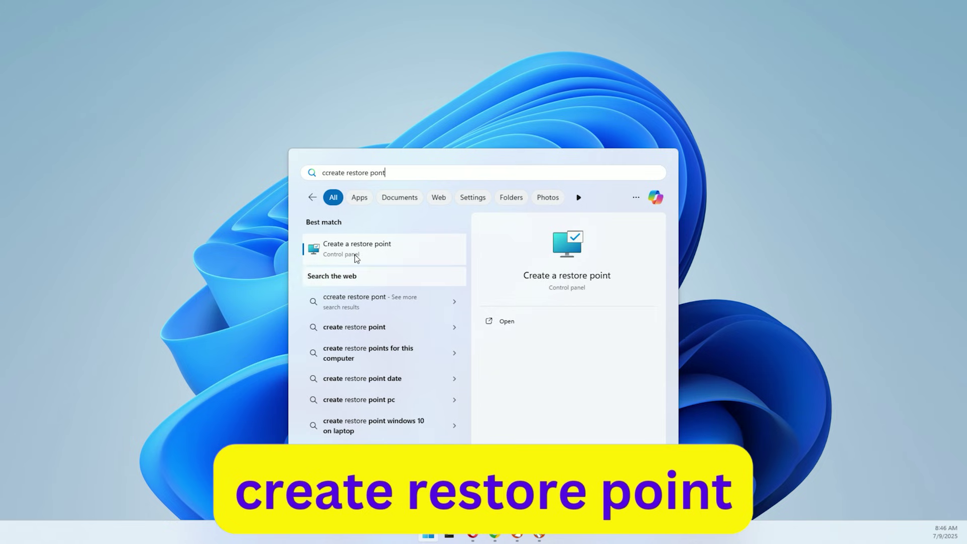
pyautogui.click(355, 255)
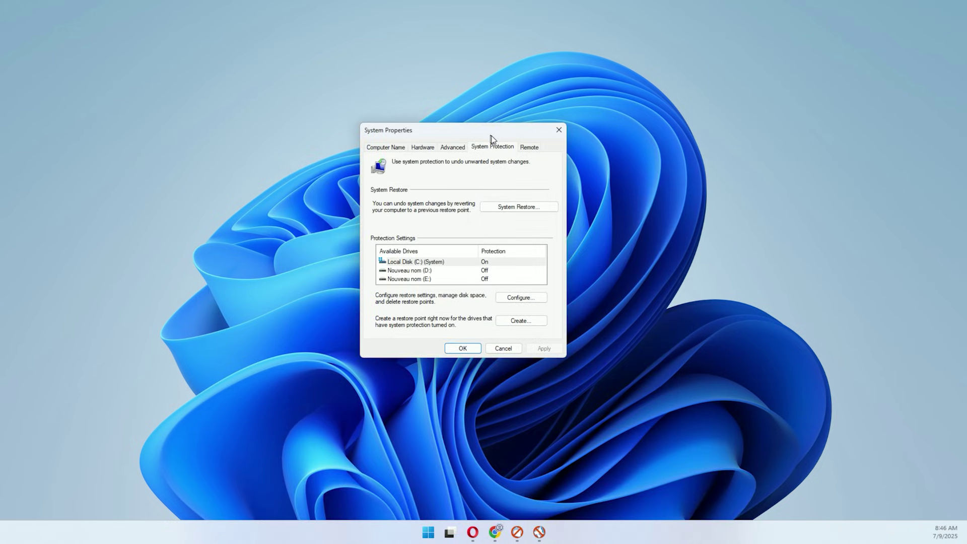
pyautogui.click(503, 319)
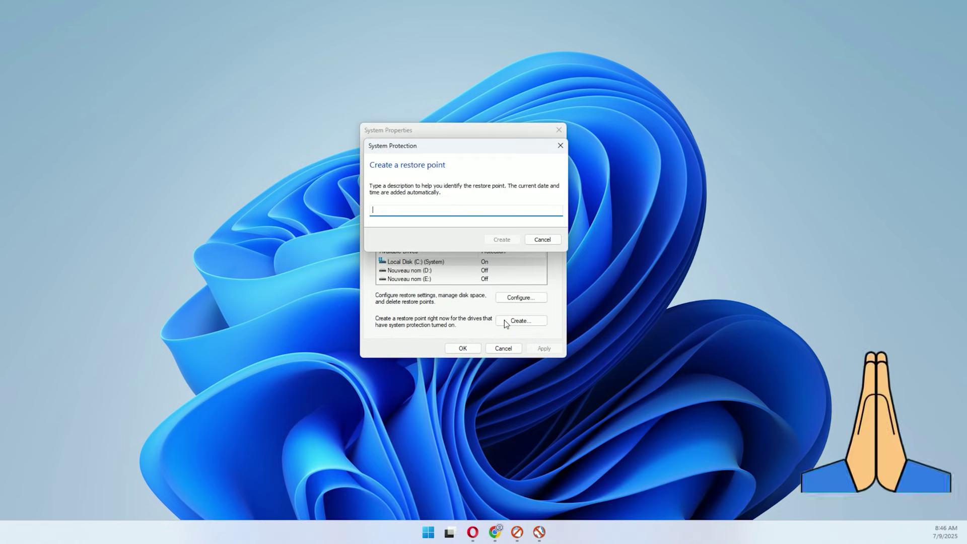
pyautogui.write('windows 11')
pyautogui.click(502, 240)
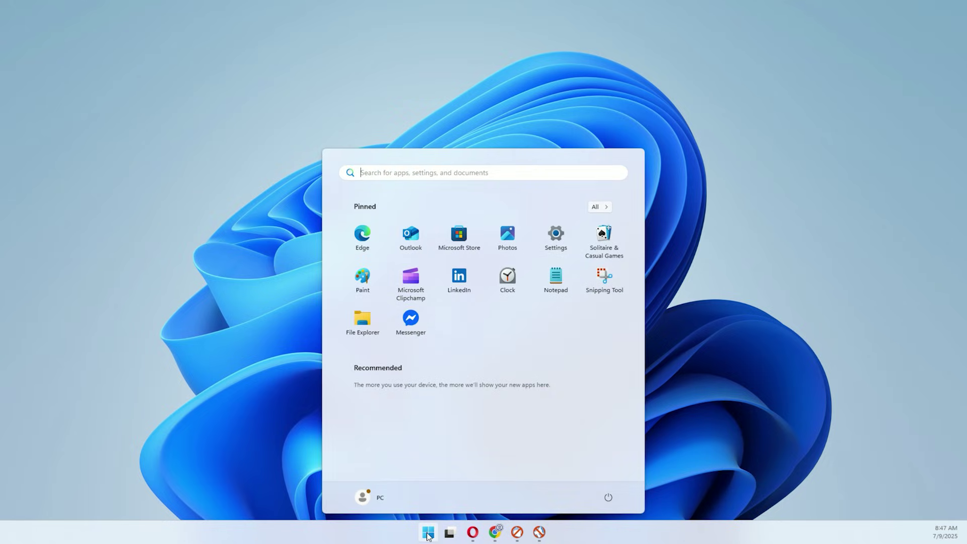
# Open Windows Settings on the Windows Update page.
pyautogui.click(554, 236)
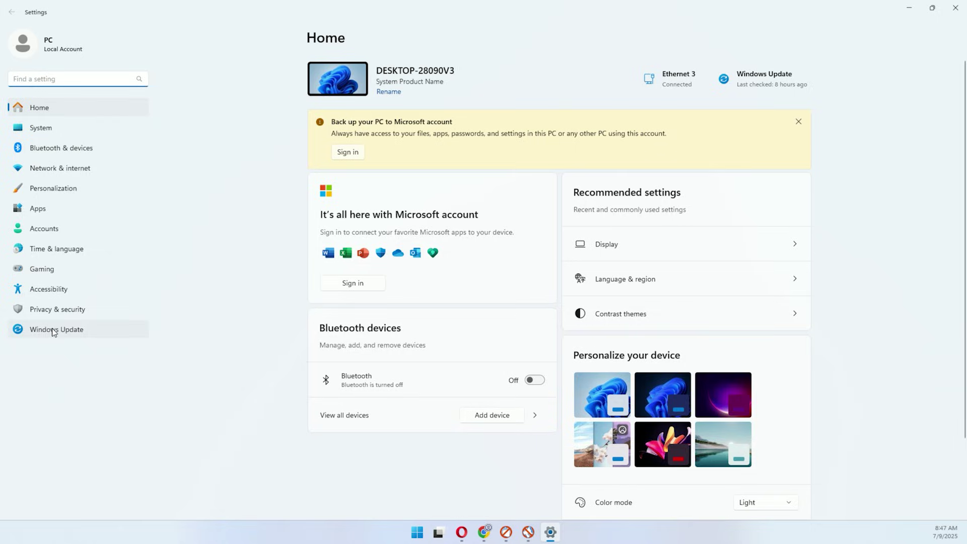
pyautogui.click(52, 329)
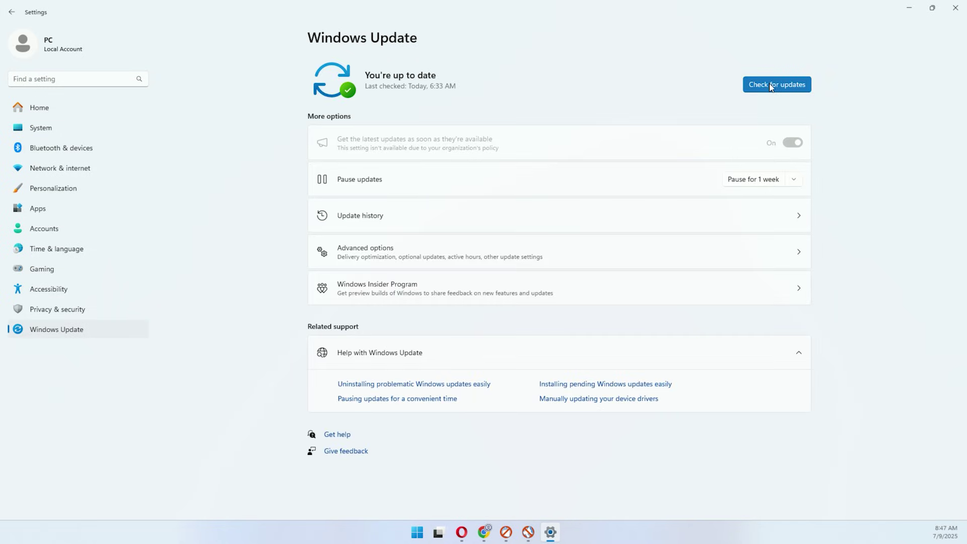